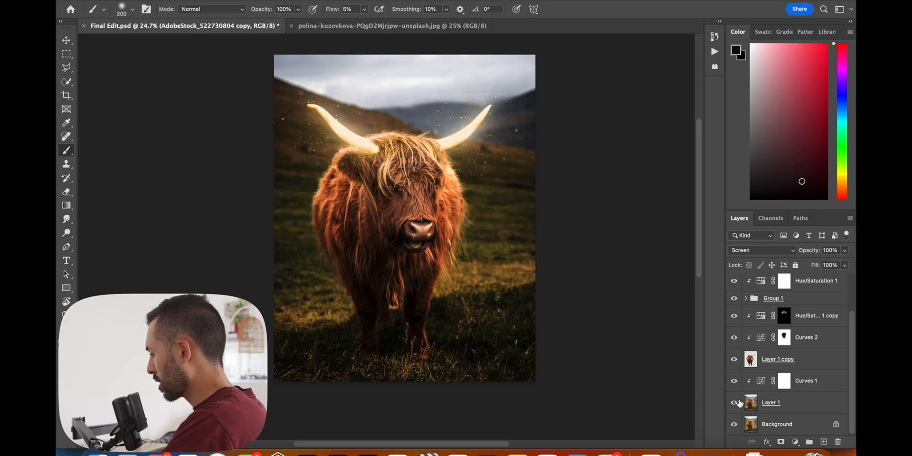
- Switch to the unedited highland cow photo and duplicate its Background layer
{"action": "scroll", "coordinate": [655, 304], "scroll_direction": "up", "scroll_amount": 2}
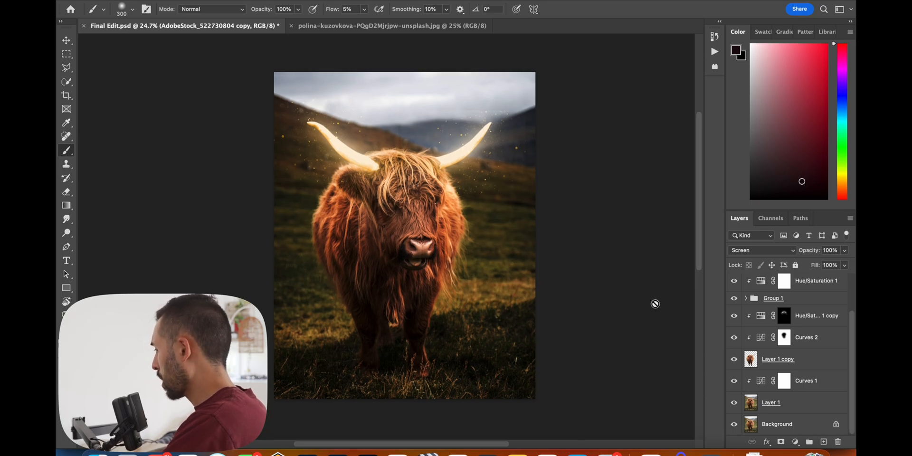
{"action": "left_click", "coordinate": [410, 25]}
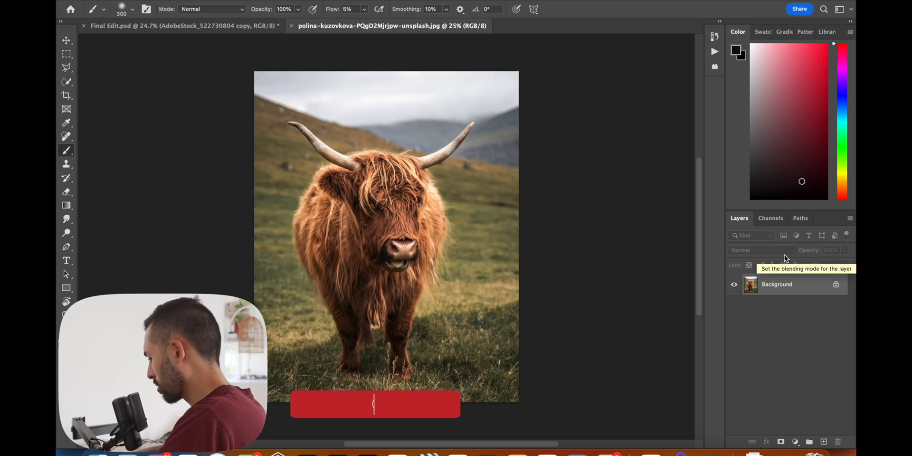
{"action": "key", "text": "super+j"}
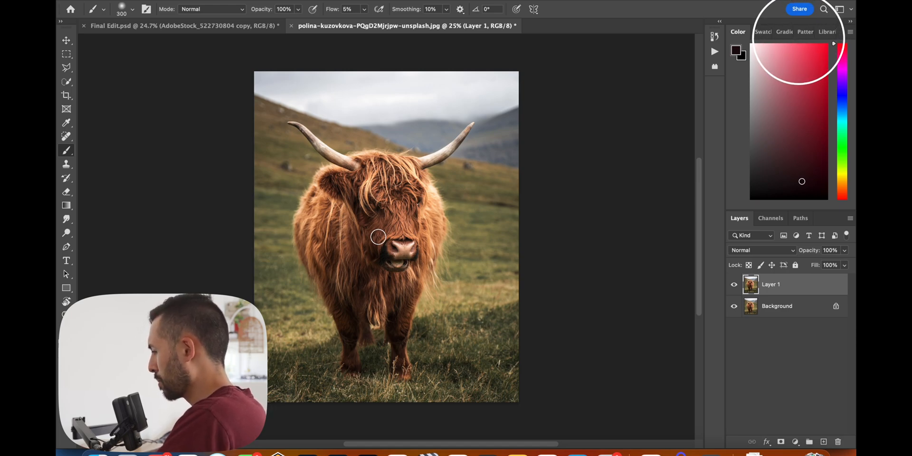
- Select the cow on the duplicated layer with Select Subject and open the selection in Select and Mask
{"action": "left_click", "coordinate": [68, 82]}
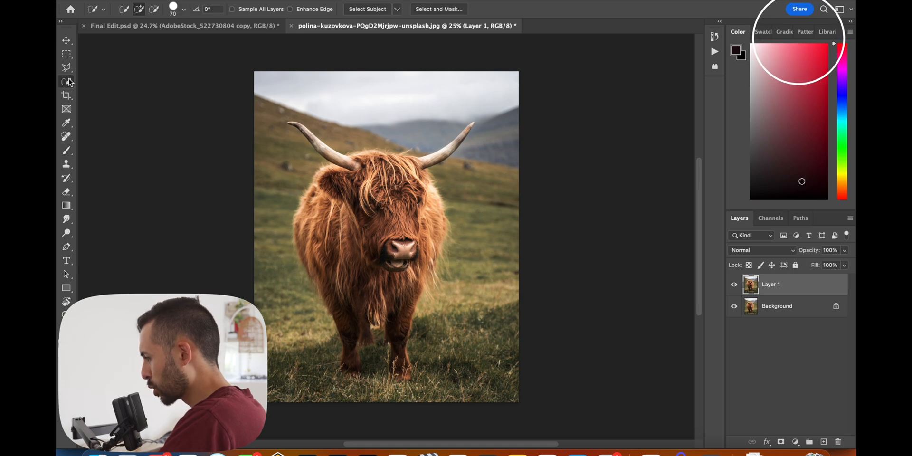
{"action": "left_click", "coordinate": [367, 10]}
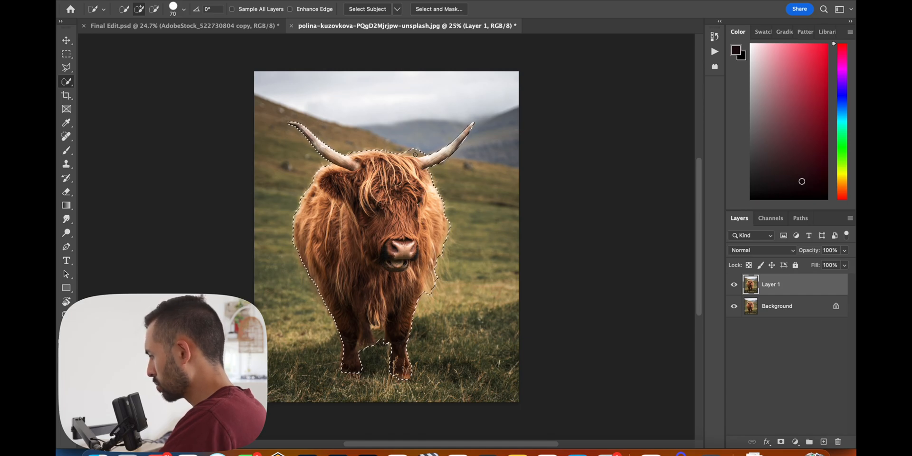
{"action": "left_click", "coordinate": [437, 8]}
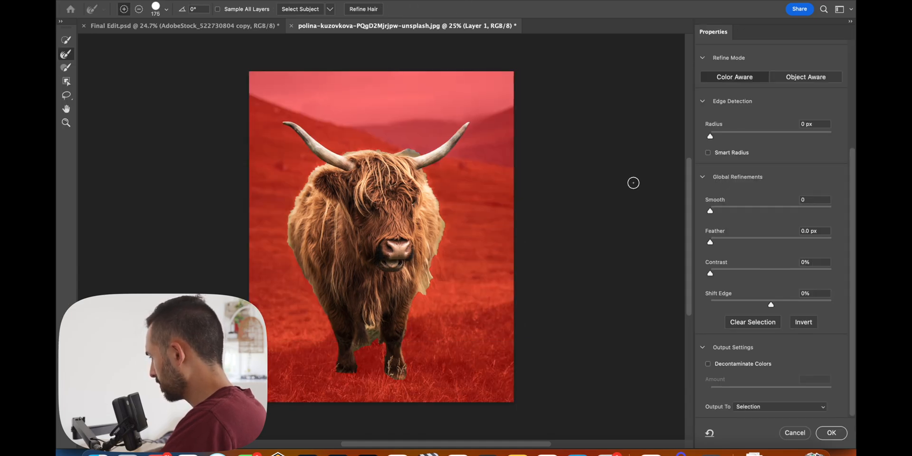
- Refine the selection's fur edge with the Refine Edge brush across the head top, down the right flank and around the legs
{"action": "scroll", "coordinate": [383, 182], "scroll_direction": "up", "scroll_amount": 3}
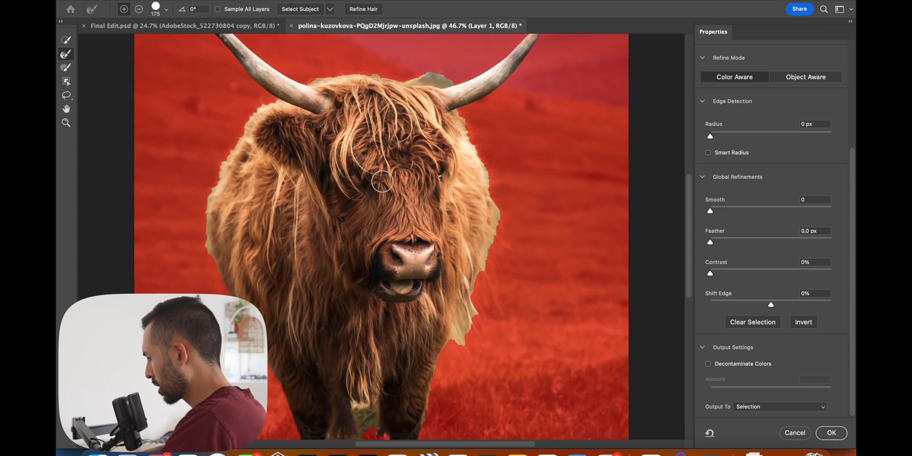
{"action": "scroll", "coordinate": [383, 131], "scroll_direction": "up", "scroll_amount": 2}
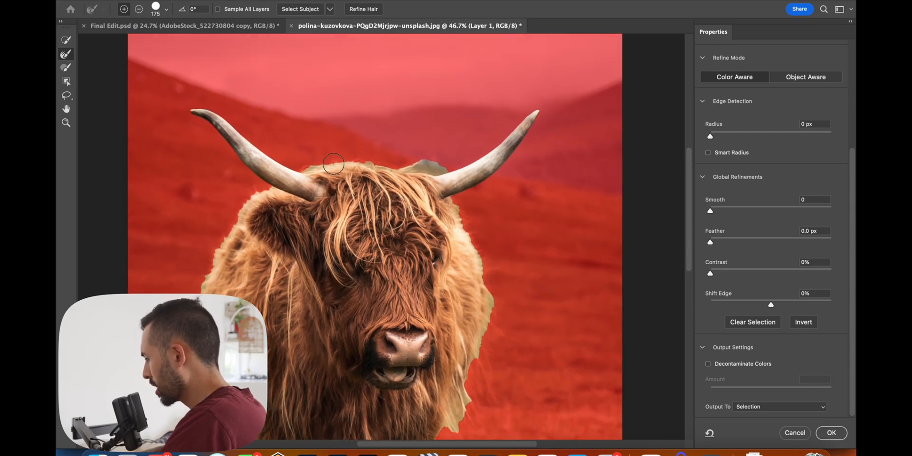
{"action": "mouse_move", "coordinate": [307, 166]}
{"action": "left_mouse_down"}
{"action": "mouse_move", "coordinate": [445, 166]}
{"action": "mouse_move", "coordinate": [412, 154]}
{"action": "left_mouse_up"}
{"action": "mouse_move", "coordinate": [453, 205]}
{"action": "left_mouse_down"}
{"action": "mouse_move", "coordinate": [477, 245]}
{"action": "mouse_move", "coordinate": [494, 316]}
{"action": "left_mouse_up"}
{"action": "scroll", "coordinate": [494, 323], "scroll_direction": "down", "scroll_amount": 4}
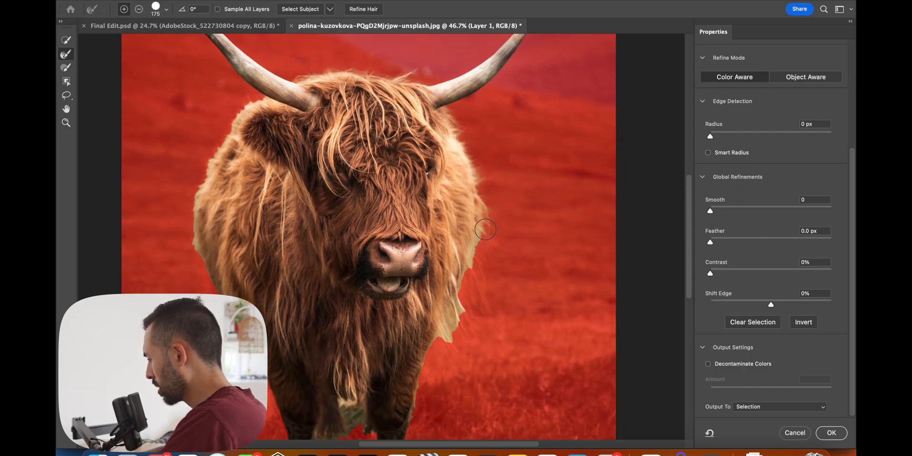
{"action": "mouse_move", "coordinate": [485, 236]}
{"action": "left_mouse_down"}
{"action": "mouse_move", "coordinate": [464, 261]}
{"action": "mouse_move", "coordinate": [450, 336]}
{"action": "left_mouse_up"}
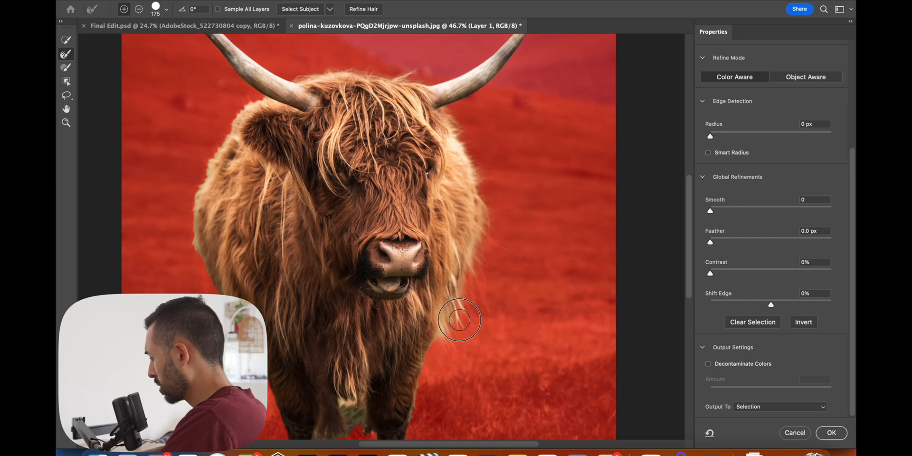
{"action": "scroll", "coordinate": [473, 268], "scroll_direction": "down", "scroll_amount": 6}
{"action": "mouse_move", "coordinate": [444, 200]}
{"action": "left_mouse_down"}
{"action": "mouse_move", "coordinate": [413, 273]}
{"action": "mouse_move", "coordinate": [415, 360]}
{"action": "left_mouse_up"}
{"action": "mouse_move", "coordinate": [348, 316]}
{"action": "left_mouse_down"}
{"action": "mouse_move", "coordinate": [324, 318]}
{"action": "mouse_move", "coordinate": [350, 283]}
{"action": "mouse_move", "coordinate": [365, 301]}
{"action": "mouse_move", "coordinate": [361, 278]}
{"action": "mouse_move", "coordinate": [318, 319]}
{"action": "mouse_move", "coordinate": [324, 342]}
{"action": "left_mouse_up"}
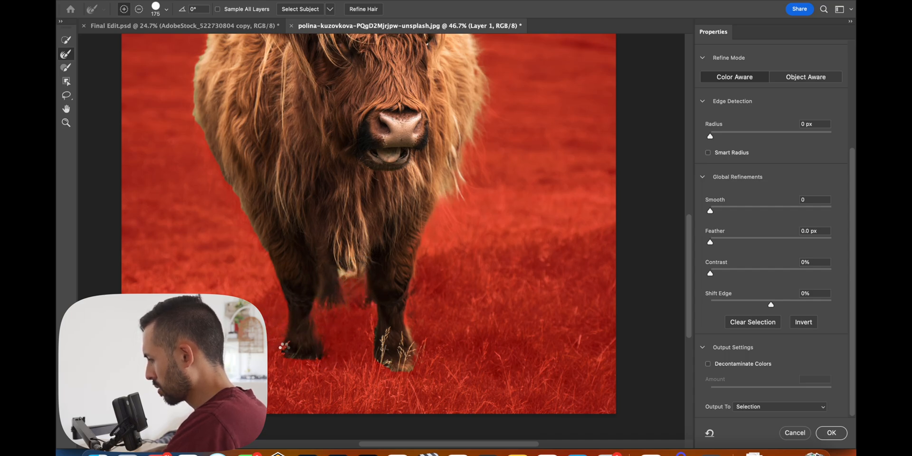
- Refine the selection's fur edge along the cow's left side, from the front leg up the flank to the ear
{"action": "scroll", "coordinate": [284, 348], "scroll_direction": "left", "scroll_amount": 2}
{"action": "left_click_drag", "start_coordinate": [230, 175], "coordinate": [285, 265]}
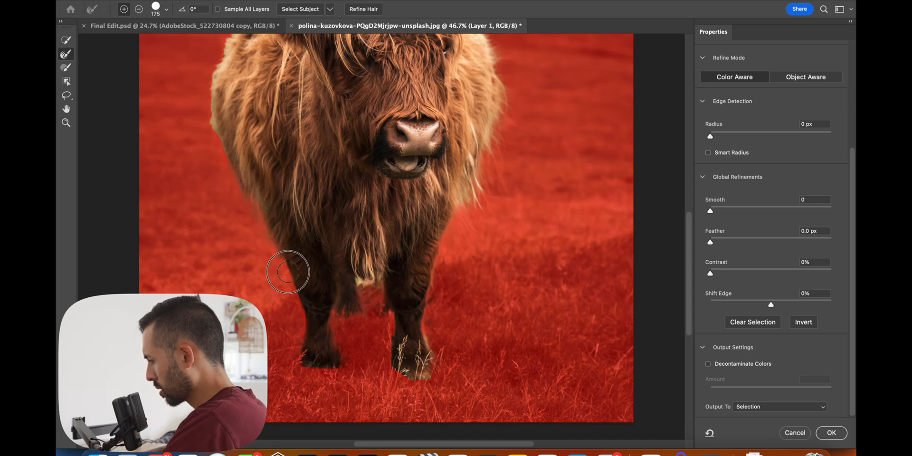
{"action": "scroll", "coordinate": [285, 265], "scroll_direction": "up", "scroll_amount": 5}
{"action": "scroll", "coordinate": [285, 265], "scroll_direction": "left", "scroll_amount": 2}
{"action": "mouse_move", "coordinate": [253, 165]}
{"action": "left_mouse_down"}
{"action": "mouse_move", "coordinate": [258, 238]}
{"action": "mouse_move", "coordinate": [274, 265]}
{"action": "left_mouse_up"}
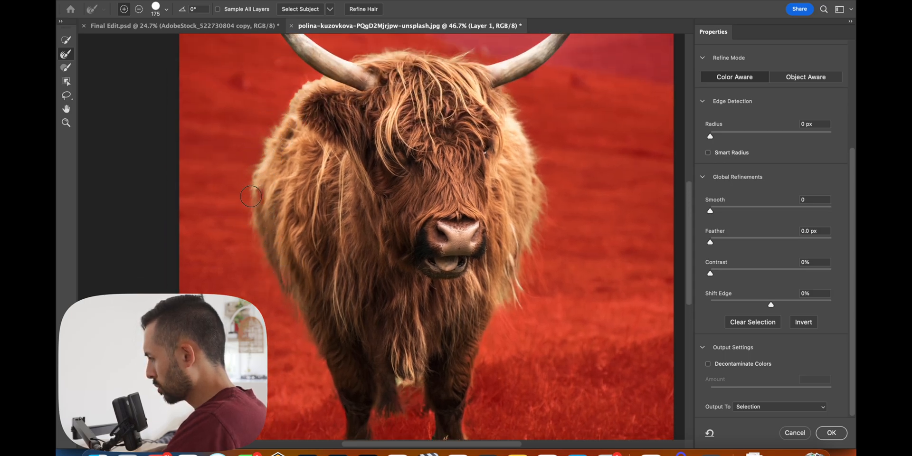
{"action": "scroll", "coordinate": [294, 126], "scroll_direction": "up", "scroll_amount": 3}
{"action": "mouse_move", "coordinate": [286, 177]}
{"action": "left_mouse_down"}
{"action": "mouse_move", "coordinate": [297, 152]}
{"action": "mouse_move", "coordinate": [328, 133]}
{"action": "left_mouse_up"}
{"action": "scroll", "coordinate": [368, 119], "scroll_direction": "right", "scroll_amount": 3}
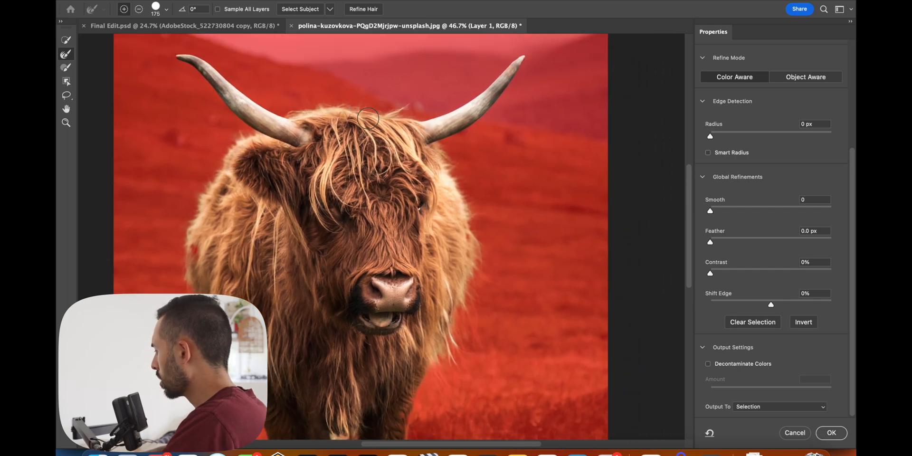
- Output the refined cow selection to a New Layer
{"action": "left_click", "coordinate": [767, 405]}
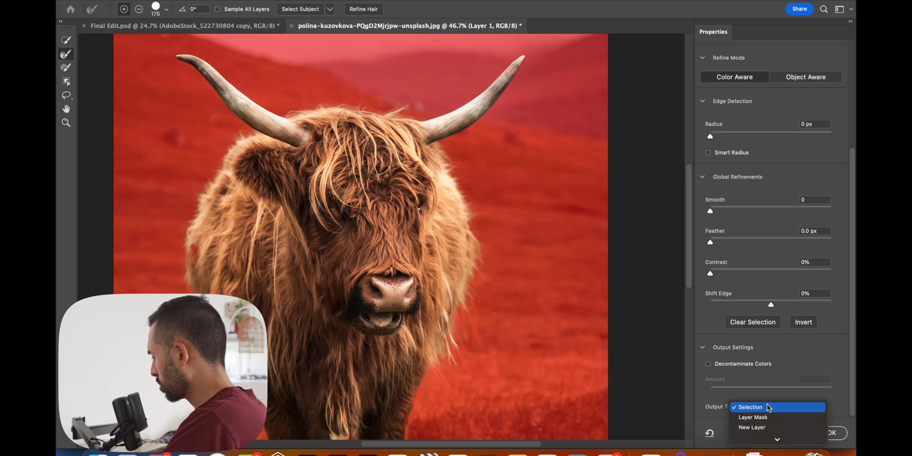
{"action": "left_click", "coordinate": [769, 426]}
{"action": "left_click", "coordinate": [829, 433]}
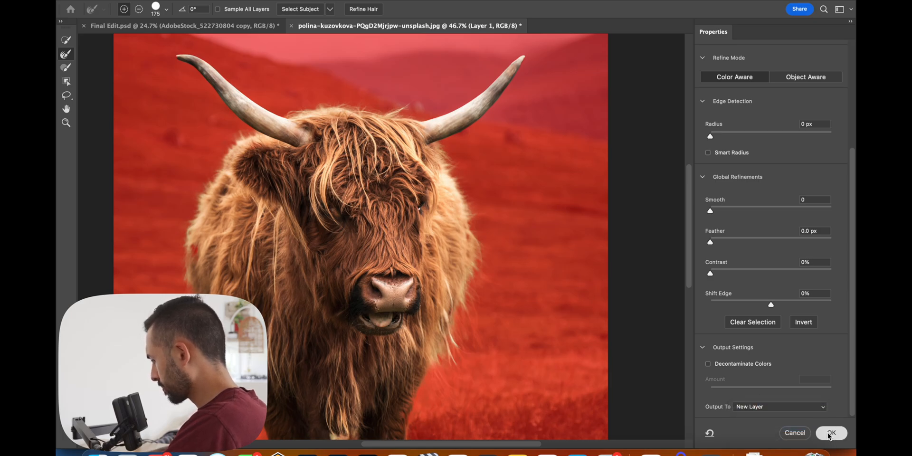
{"action": "scroll", "coordinate": [486, 242], "scroll_direction": "down", "scroll_amount": 5}
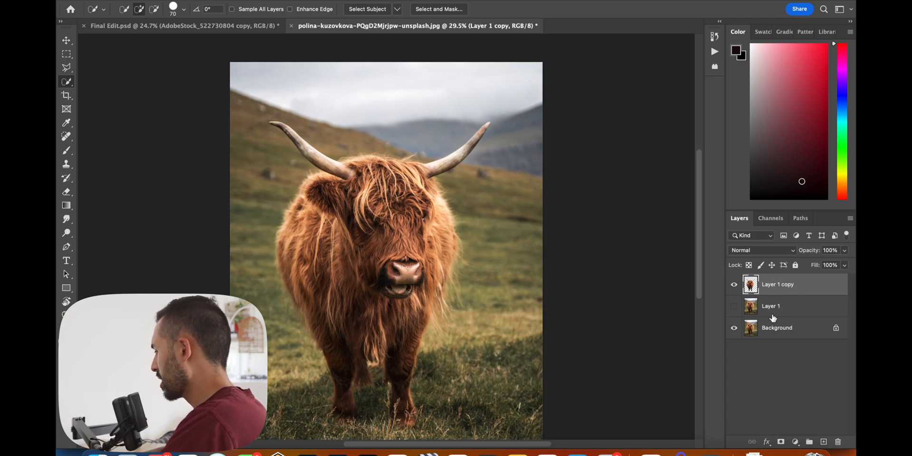
- Make Layer 1 visible and add a Curves adjustment above it, clipped to that layer
{"action": "left_click", "coordinate": [734, 306]}
{"action": "left_click", "coordinate": [797, 314]}
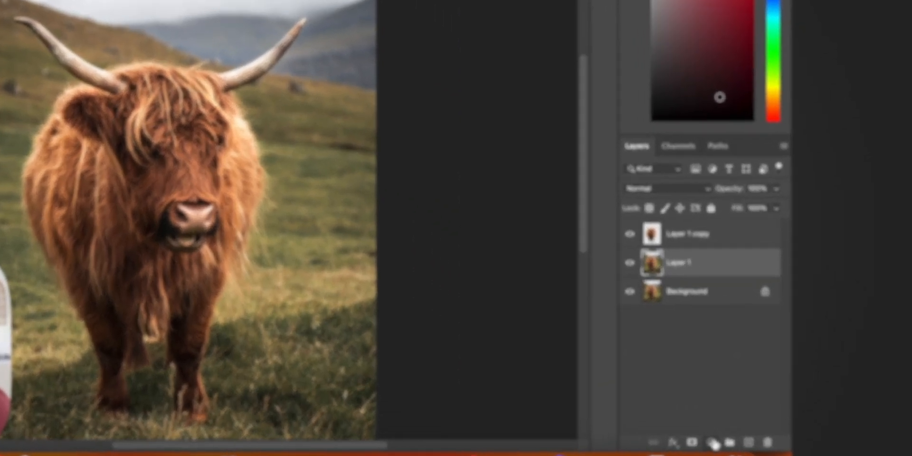
{"action": "left_click", "coordinate": [795, 442]}
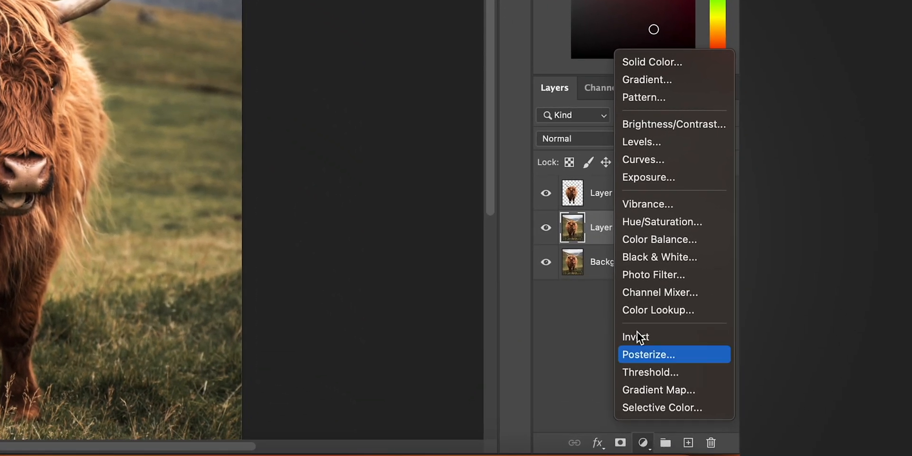
{"action": "left_click", "coordinate": [645, 163]}
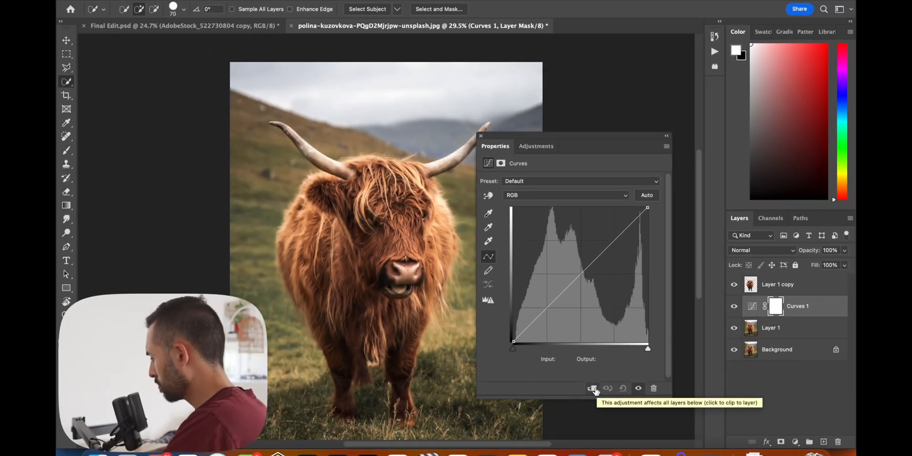
{"action": "left_click", "coordinate": [593, 389]}
- Darken the background by lowering the middle of the RGB curve to input 138, output 82
{"action": "left_click", "coordinate": [580, 275]}
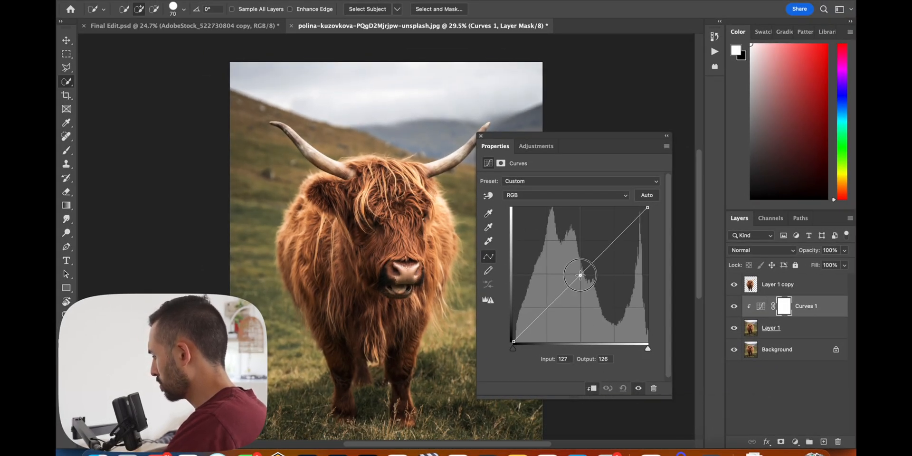
{"action": "left_click_drag", "start_coordinate": [580, 275], "coordinate": [586, 299]}
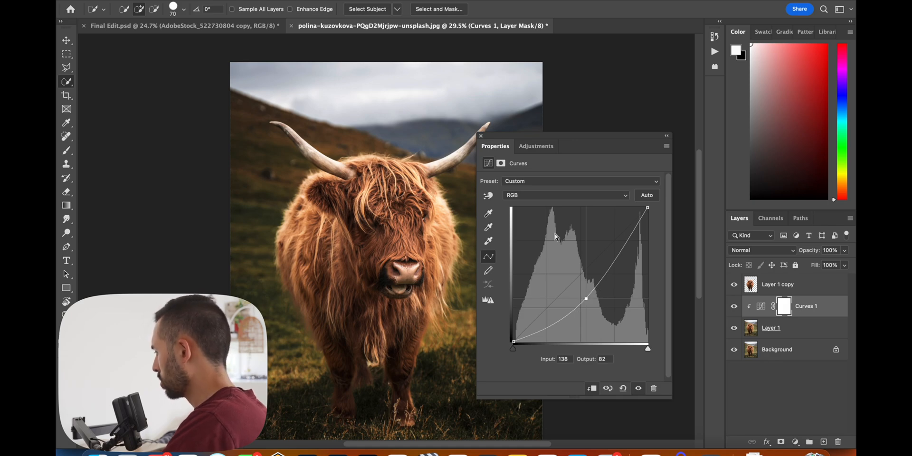
{"action": "left_click", "coordinate": [481, 137]}
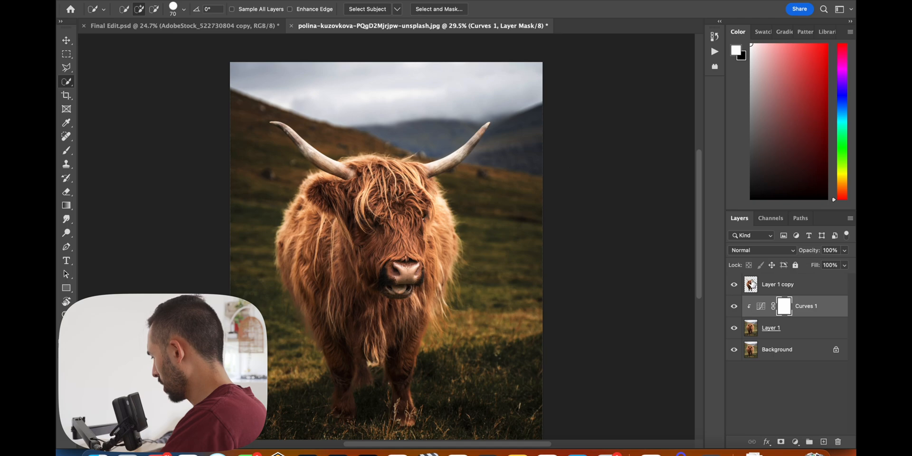
- Select both horns on Layer 1 copy with the Quick Selection tool, excluding the hair at the right horn's base
{"action": "left_click", "coordinate": [808, 286]}
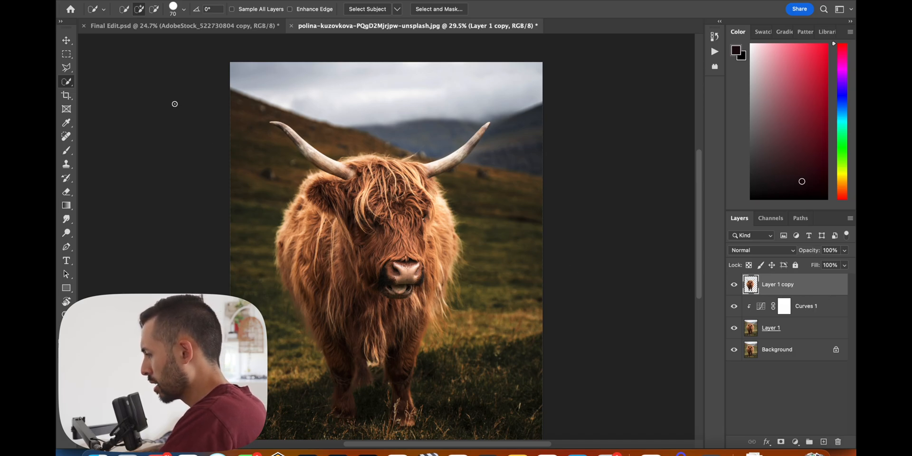
{"action": "scroll", "coordinate": [173, 102], "scroll_direction": "up", "scroll_amount": 5}
{"action": "left_click_drag", "start_coordinate": [224, 98], "coordinate": [312, 161]}
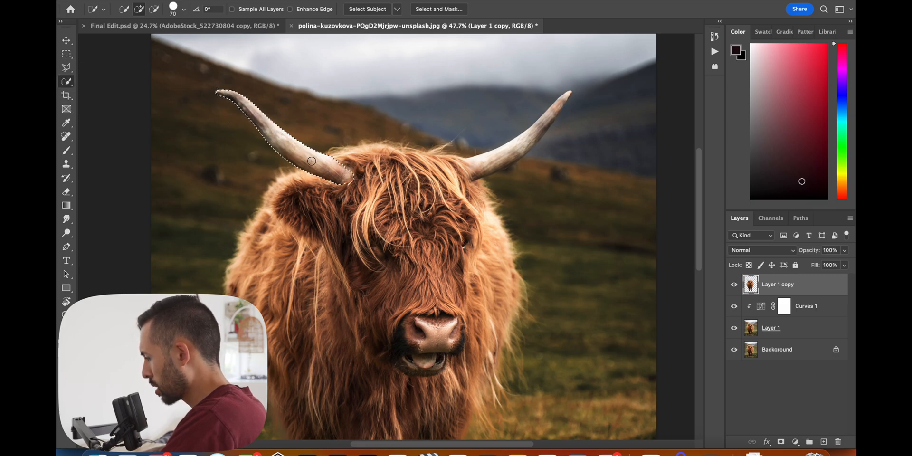
{"action": "left_click_drag", "start_coordinate": [496, 159], "coordinate": [567, 98]}
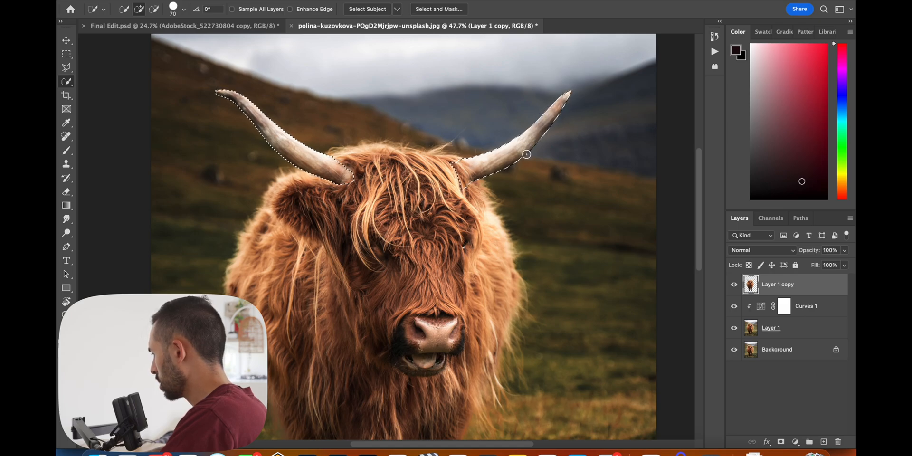
{"action": "left_click", "coordinate": [454, 163], "text": "alt"}
{"action": "mouse_move", "coordinate": [455, 162]}
{"action": "left_mouse_down"}
{"action": "mouse_move", "coordinate": [466, 189]}
{"action": "mouse_move", "coordinate": [465, 166]}
{"action": "mouse_move", "coordinate": [472, 180]}
{"action": "left_mouse_up"}
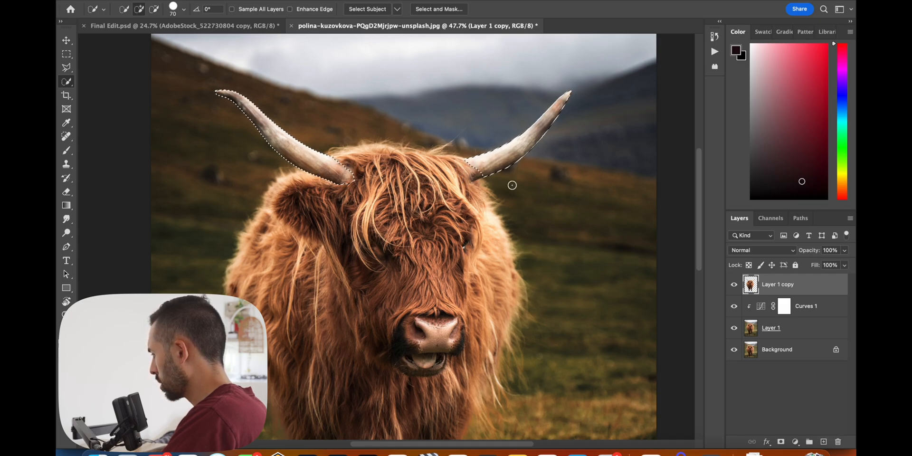
- Copy the selected horns to a new layer, place that layer in a group, and briefly isolate it to check the cutout
{"action": "key", "text": "super+j"}
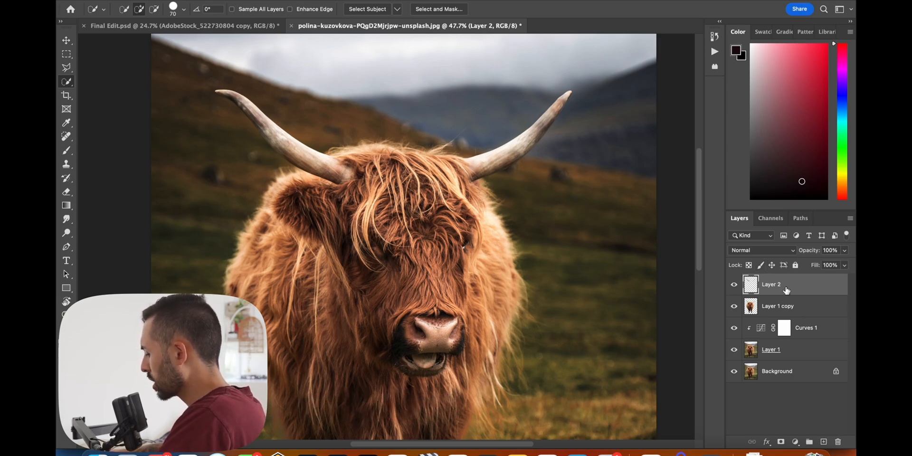
{"action": "key", "text": "super+g"}
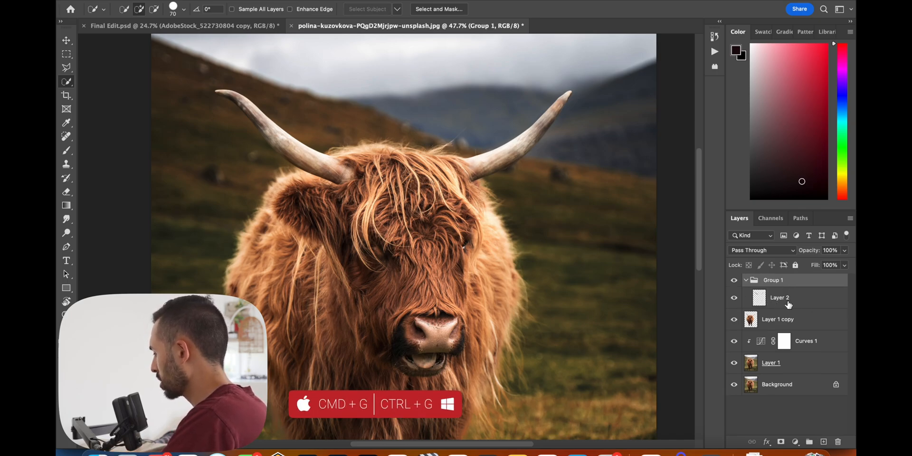
{"action": "left_click", "coordinate": [734, 298], "text": "alt"}
{"action": "left_click", "coordinate": [734, 298], "text": "alt"}
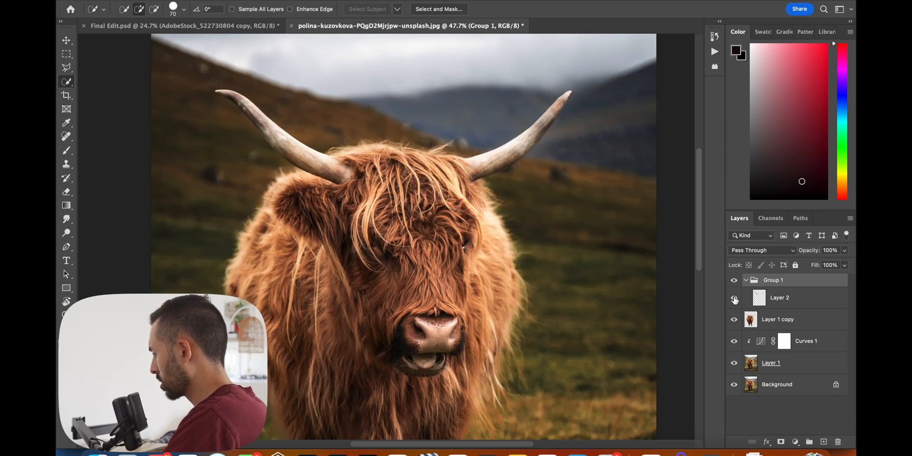
- Convert the horns layer to a smart object and set its blend mode to Linear Dodge (Add)
{"action": "left_click", "coordinate": [813, 303]}
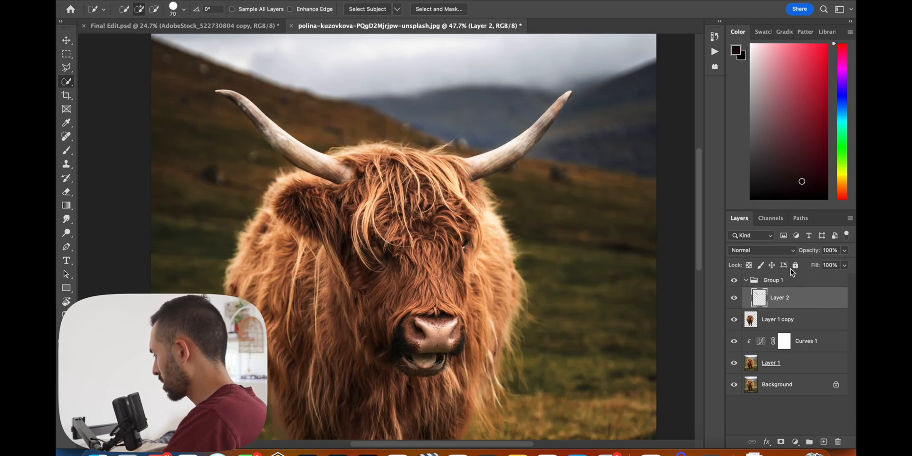
{"action": "right_click", "coordinate": [815, 298]}
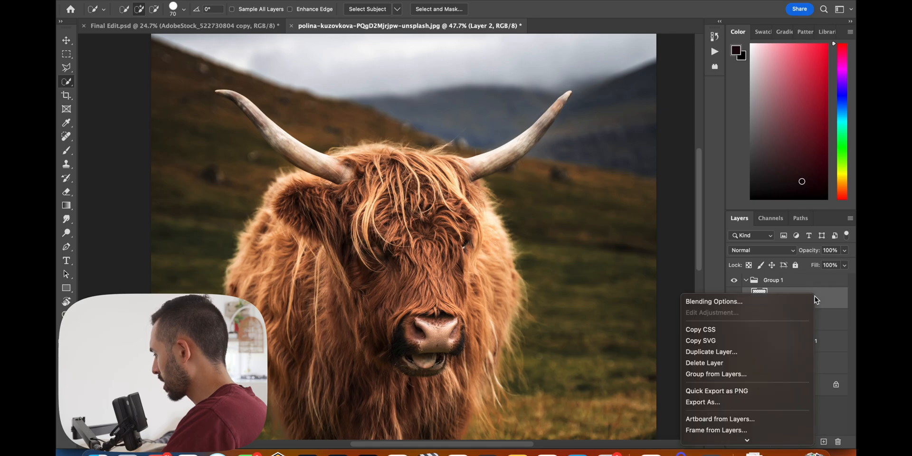
{"action": "scroll", "coordinate": [766, 378], "scroll_direction": "down", "scroll_amount": 5}
{"action": "left_click", "coordinate": [743, 309]}
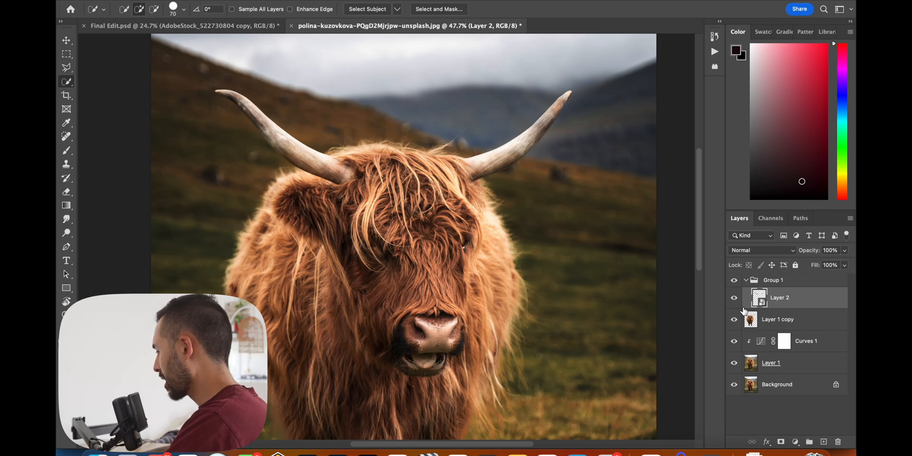
{"action": "left_click", "coordinate": [776, 253]}
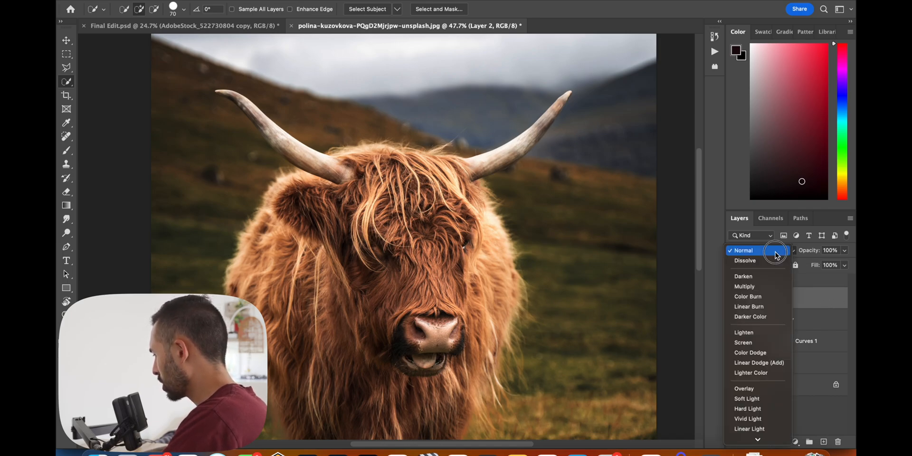
{"action": "left_click", "coordinate": [768, 362]}
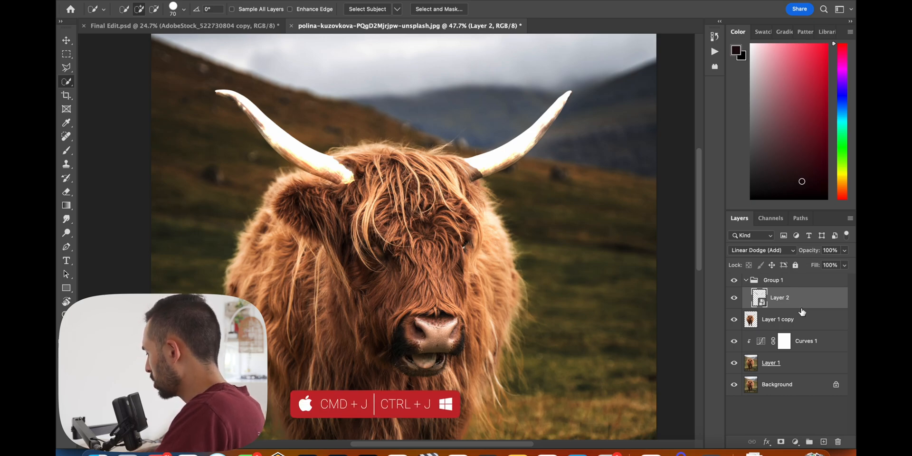
- Duplicate the horns layer and apply a Gaussian Blur with a 5-pixel radius to the copy
{"action": "key", "text": "ctrl+j"}
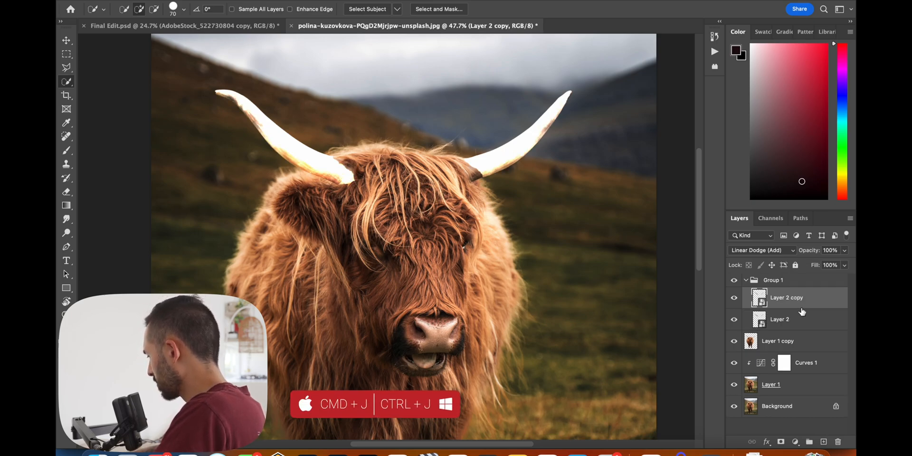
{"action": "left_click", "coordinate": [306, 1]}
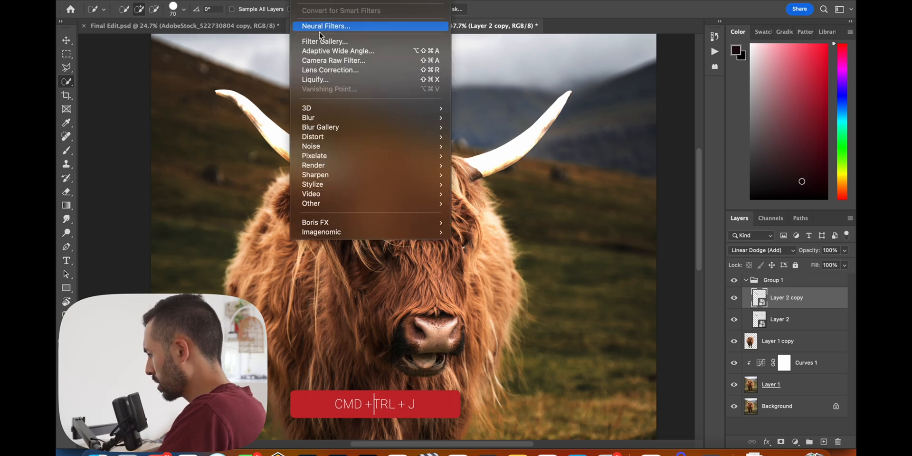
{"action": "mouse_move", "coordinate": [325, 120]}
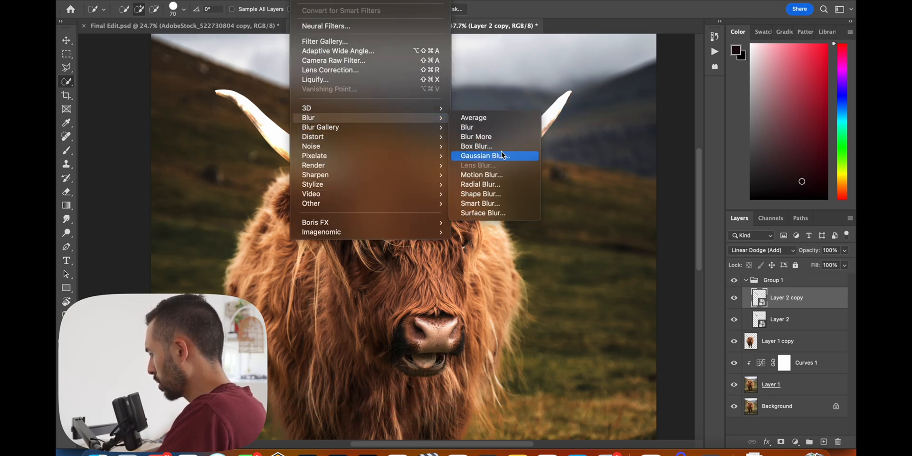
{"action": "left_click", "coordinate": [485, 155]}
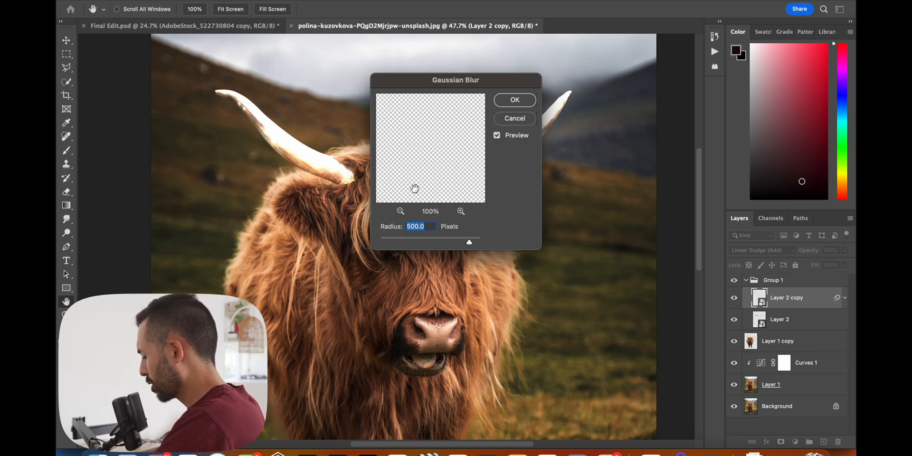
{"action": "type", "text": "5"}
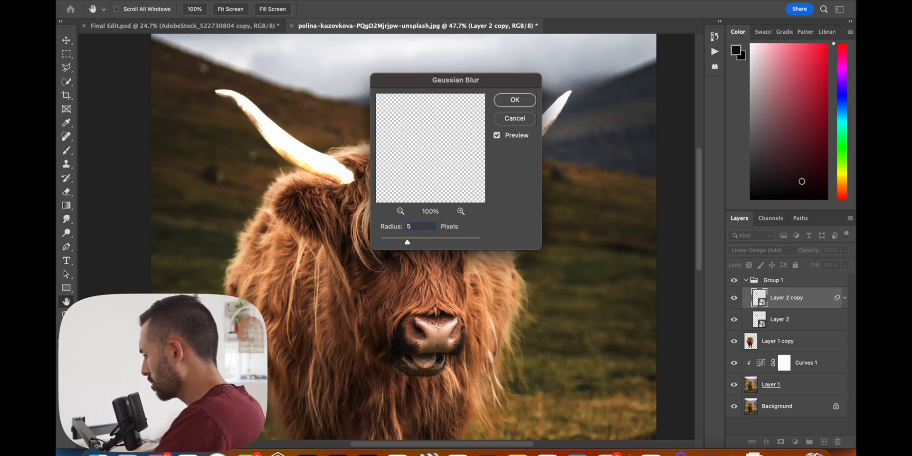
{"action": "left_click", "coordinate": [512, 101]}
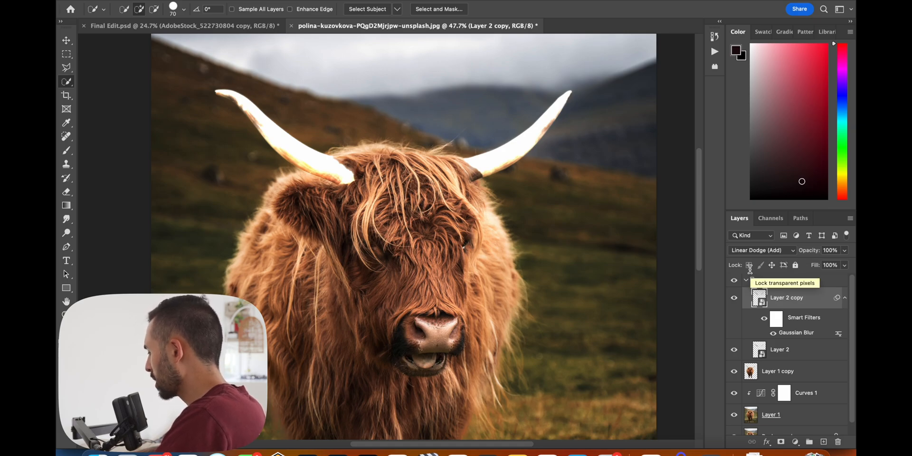
- Duplicate the blurred horns layer and set the new copy's Gaussian Blur radius to 100 pixels
{"action": "key", "text": "super+j"}
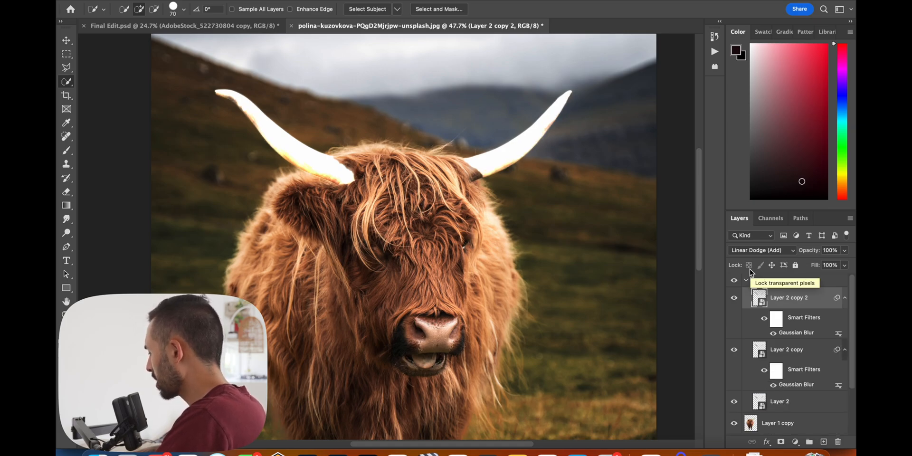
{"action": "double_click", "coordinate": [790, 332]}
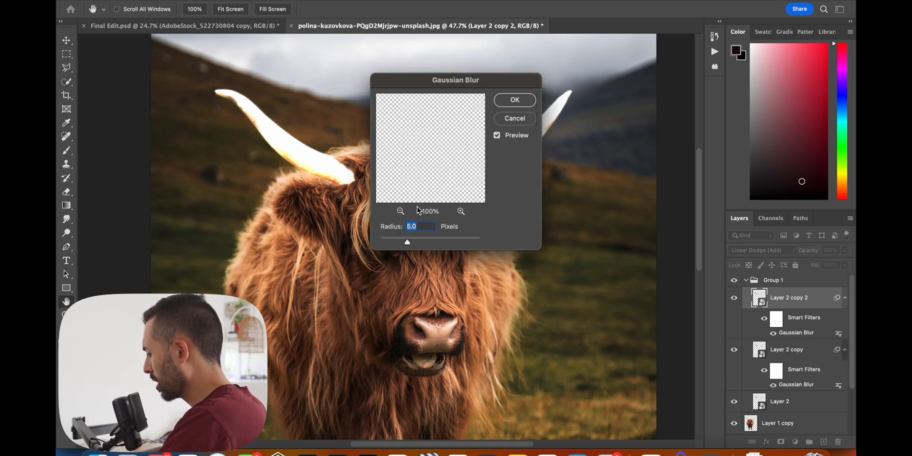
{"action": "type", "text": "100"}
{"action": "left_click", "coordinate": [515, 101]}
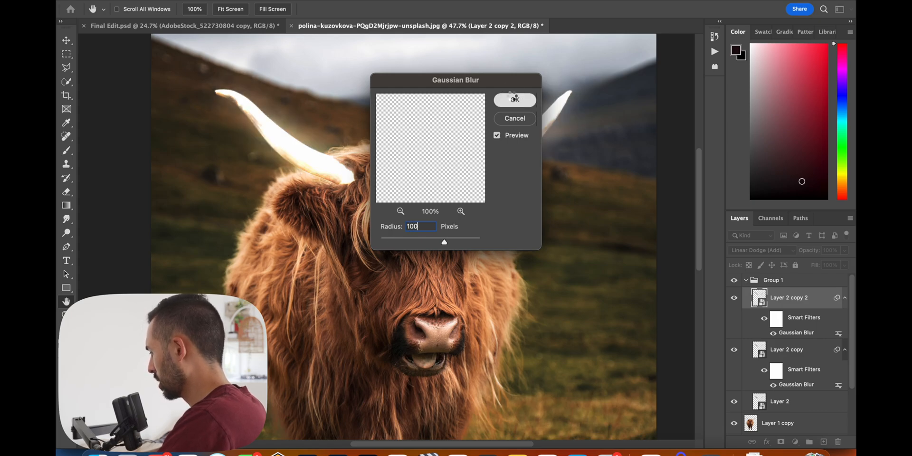
{"action": "key", "text": "w"}
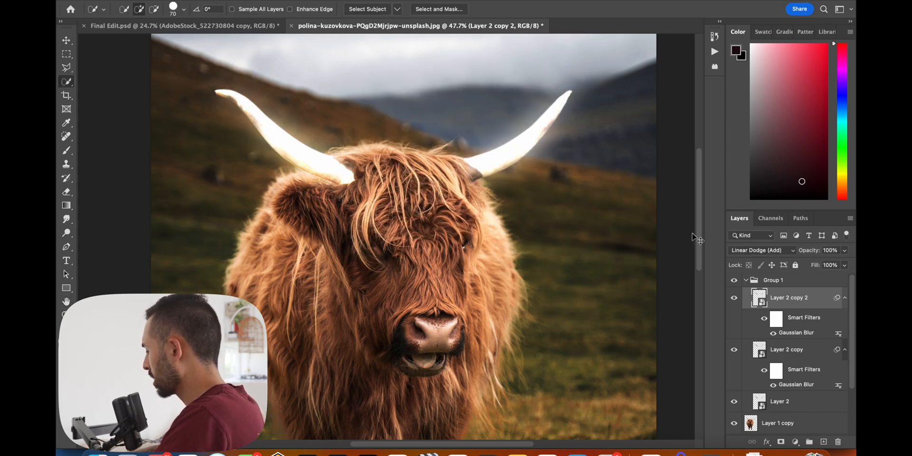
- Make another copy of the blurred horns layer and set its Gaussian Blur radius to 250 pixels
{"action": "key", "text": "super+j"}
{"action": "double_click", "coordinate": [793, 333]}
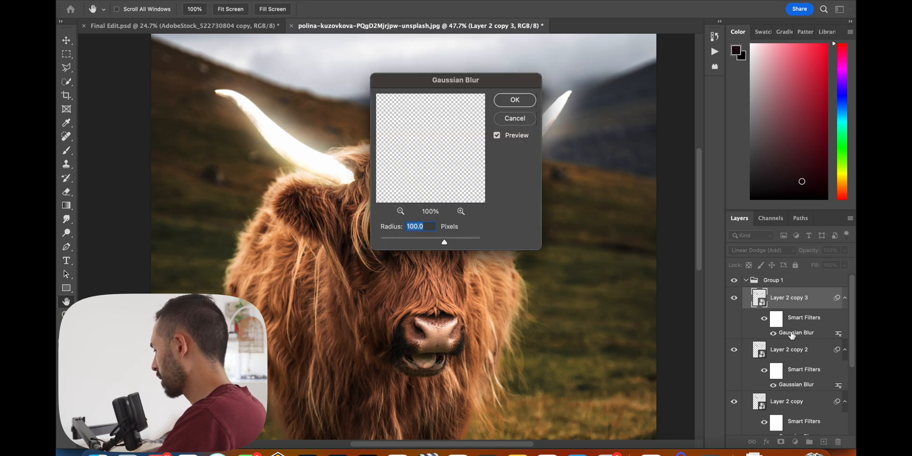
{"action": "type", "text": "25"}
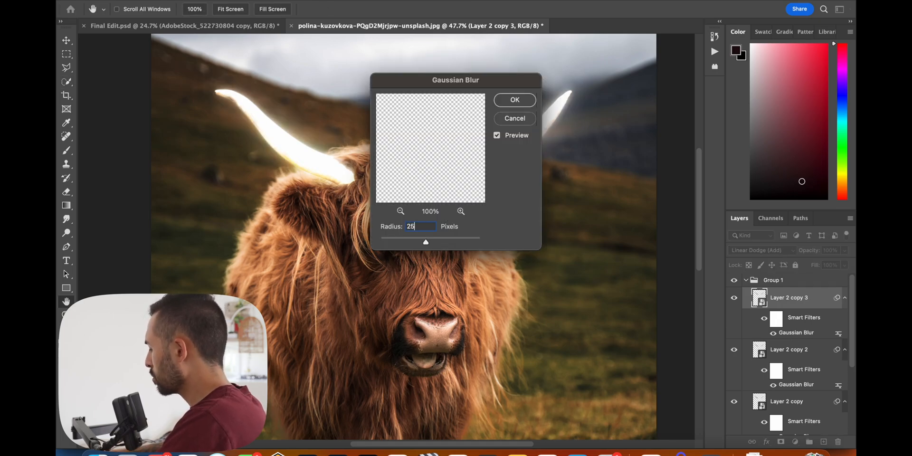
{"action": "key", "text": "Return"}
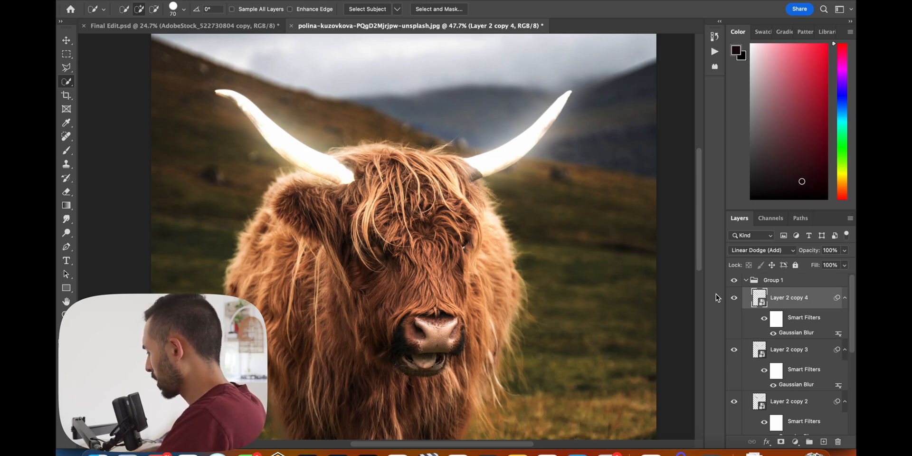
- Duplicate the top horns layer again and set that copy's Gaussian Blur radius to 500 pixels
{"action": "key", "text": "super+j"}
{"action": "double_click", "coordinate": [797, 334]}
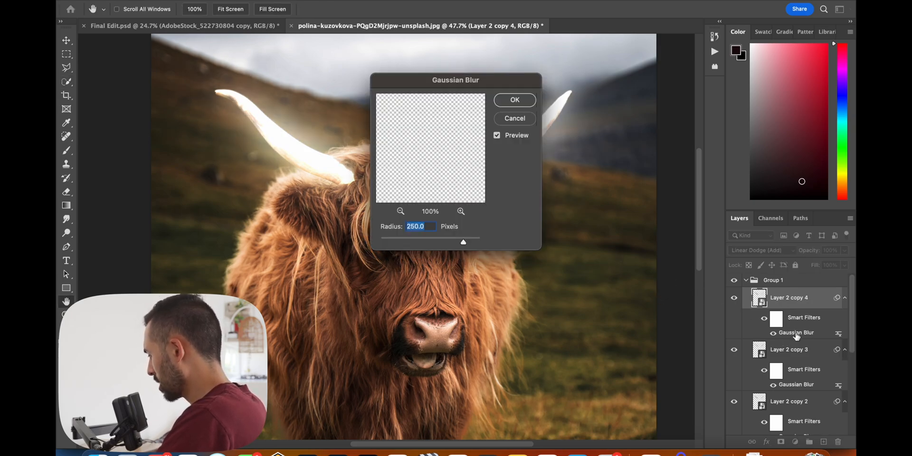
{"action": "type", "text": "500"}
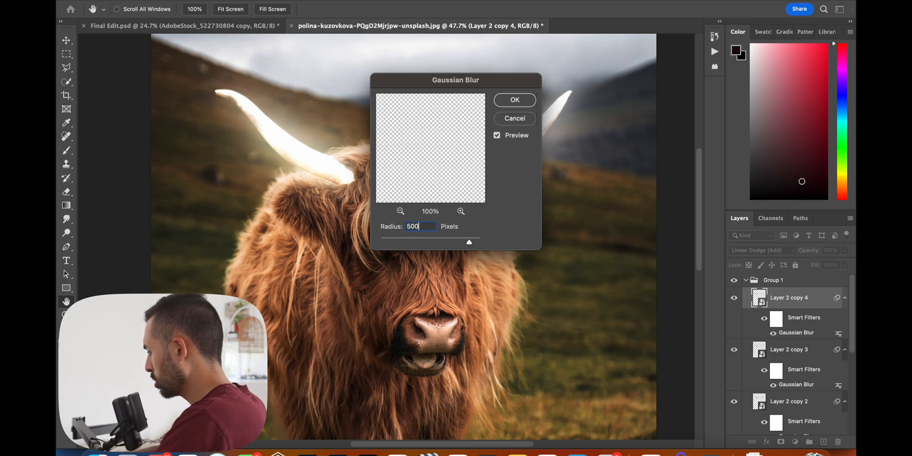
{"action": "left_click", "coordinate": [512, 99]}
{"action": "scroll", "coordinate": [355, 130], "scroll_direction": "down", "scroll_amount": 2}
{"action": "scroll", "coordinate": [355, 129], "scroll_direction": "down", "scroll_amount": 1}
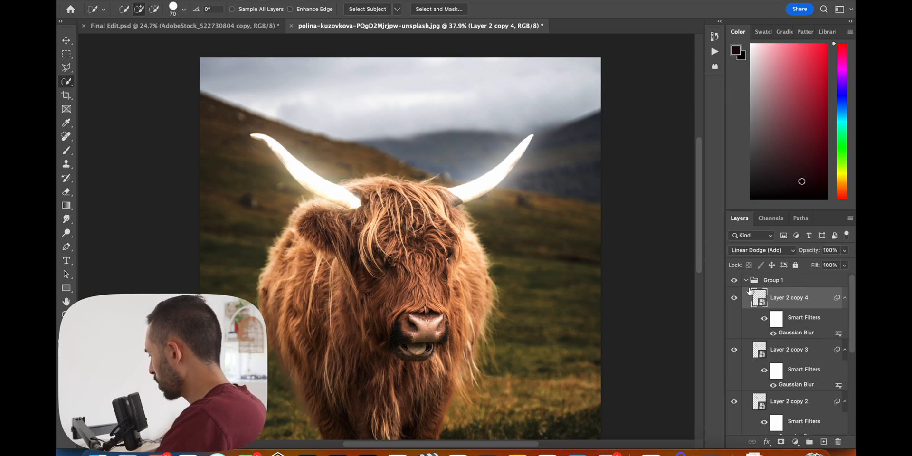
- Add a Hue/Saturation adjustment layer above Group 1 and clip it to the group
{"action": "left_click", "coordinate": [776, 283]}
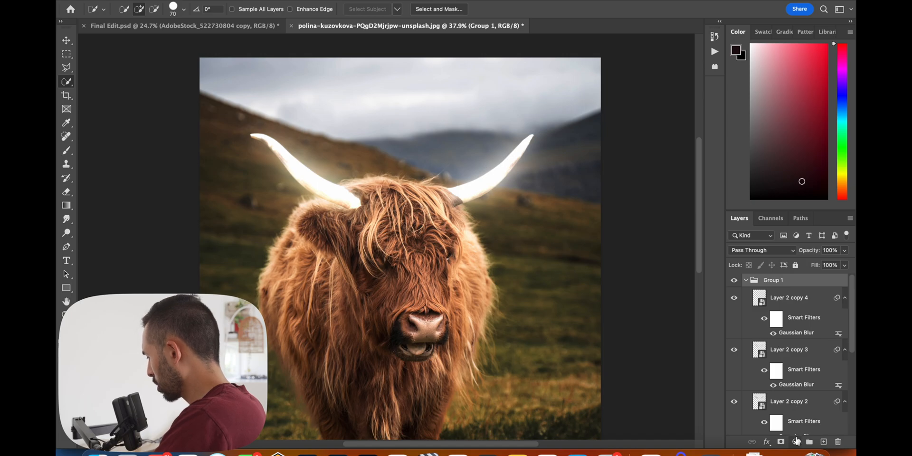
{"action": "left_click", "coordinate": [796, 442]}
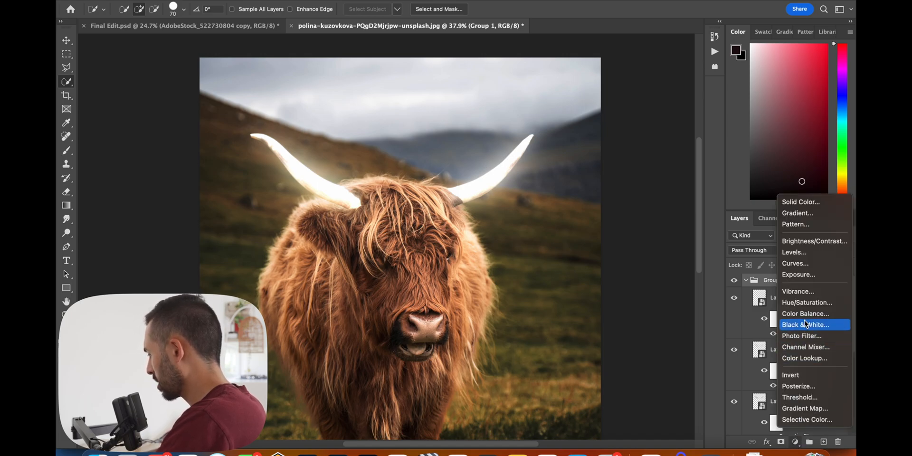
{"action": "left_click", "coordinate": [801, 303]}
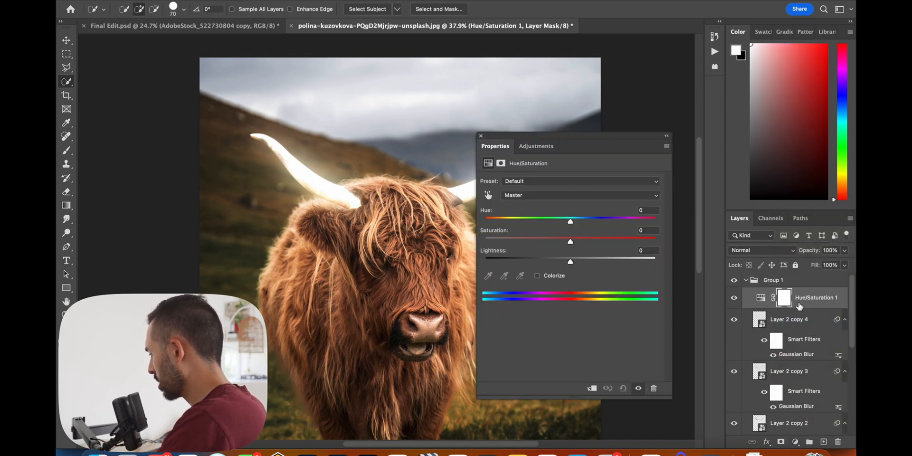
{"action": "left_click_drag", "start_coordinate": [759, 304], "coordinate": [757, 278]}
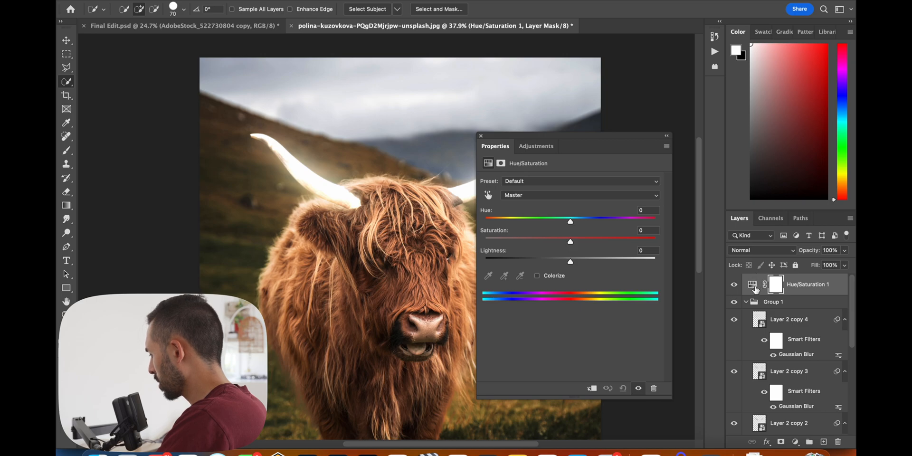
{"action": "left_click", "coordinate": [593, 388]}
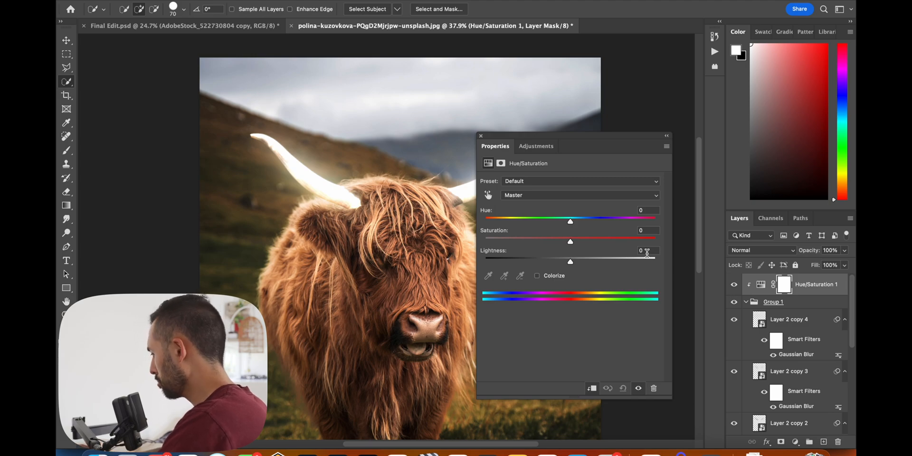
- Turn on Colorize for the horns' Hue/Saturation adjustment, with hue 38 and saturation 37
{"action": "left_click", "coordinate": [537, 276]}
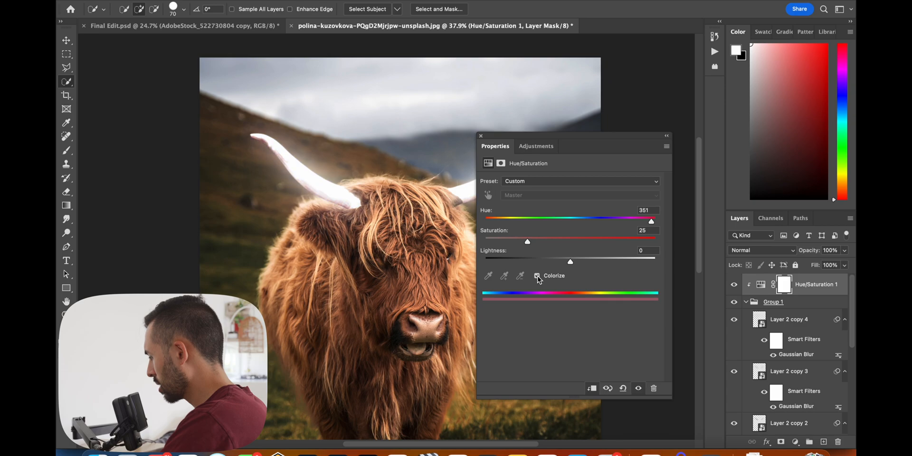
{"action": "mouse_move", "coordinate": [529, 244]}
{"action": "left_mouse_down"}
{"action": "mouse_move", "coordinate": [561, 243]}
{"action": "mouse_move", "coordinate": [547, 243]}
{"action": "left_mouse_up"}
{"action": "left_click", "coordinate": [651, 221]}
{"action": "left_click_drag", "start_coordinate": [652, 221], "coordinate": [592, 222]}
{"action": "left_click", "coordinate": [652, 210]}
{"action": "type", "text": "38"}
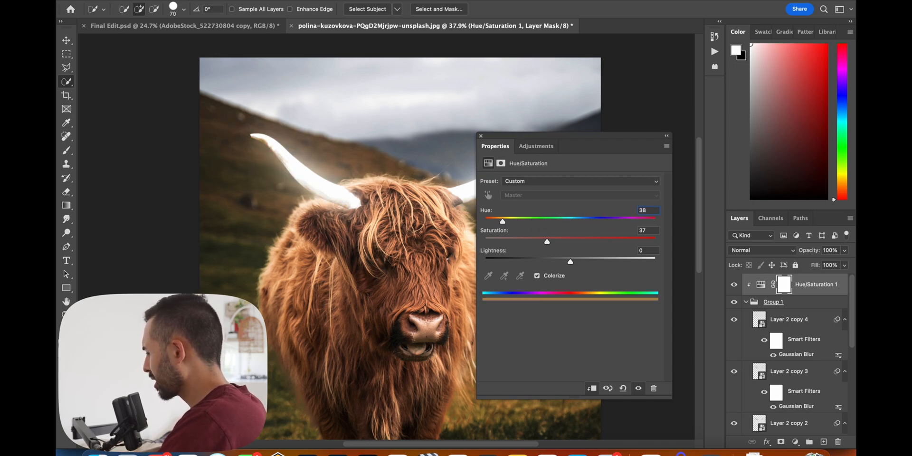
- Set the horn glow's saturation to 88 and lightness to -8, and close the adjustment settings
{"action": "left_click_drag", "start_coordinate": [545, 241], "coordinate": [641, 244]}
{"action": "key", "text": "super+minus"}
{"action": "key", "text": "super+minus"}
{"action": "mouse_move", "coordinate": [571, 264]}
{"action": "left_mouse_down"}
{"action": "mouse_move", "coordinate": [559, 264]}
{"action": "mouse_move", "coordinate": [590, 264]}
{"action": "mouse_move", "coordinate": [552, 264]}
{"action": "mouse_move", "coordinate": [564, 264]}
{"action": "left_mouse_up"}
{"action": "left_click_drag", "start_coordinate": [641, 241], "coordinate": [636, 243]}
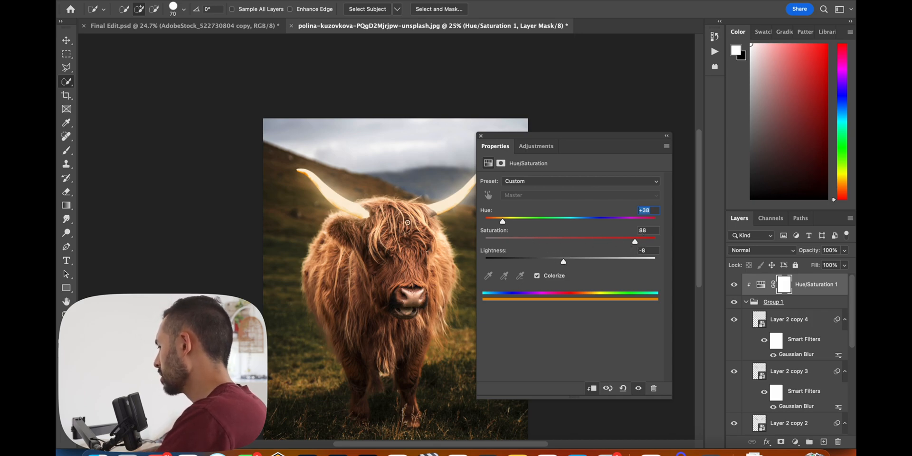
{"action": "scroll", "coordinate": [408, 222], "scroll_direction": "down", "scroll_amount": 1}
{"action": "key", "text": "F2"}
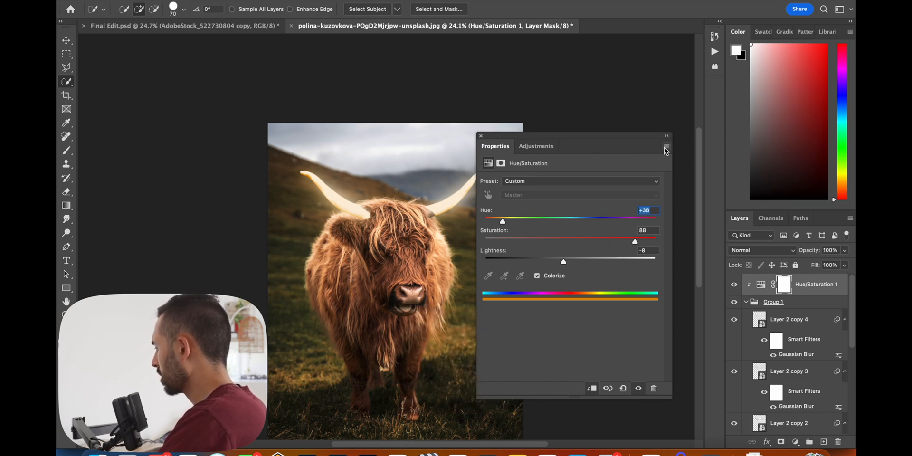
{"action": "left_click", "coordinate": [480, 137]}
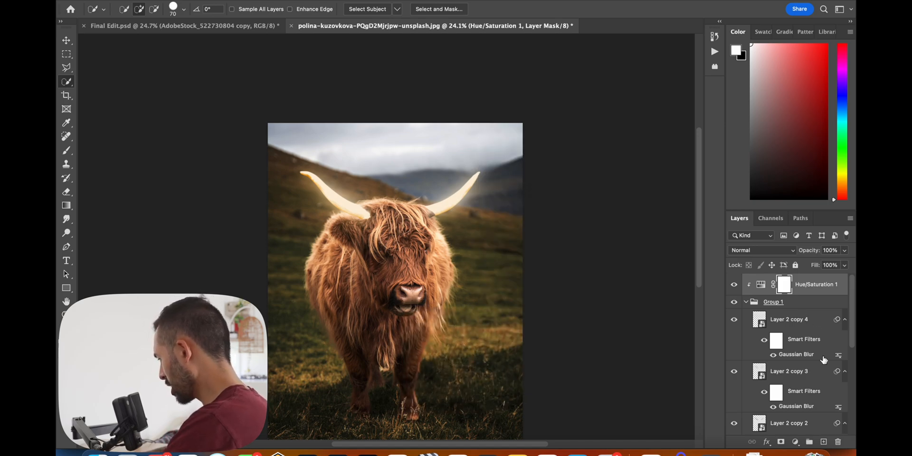
- Collapse Group 1, then select Layer 1 copy and briefly isolate it to check the cow cutout
{"action": "left_click", "coordinate": [747, 303]}
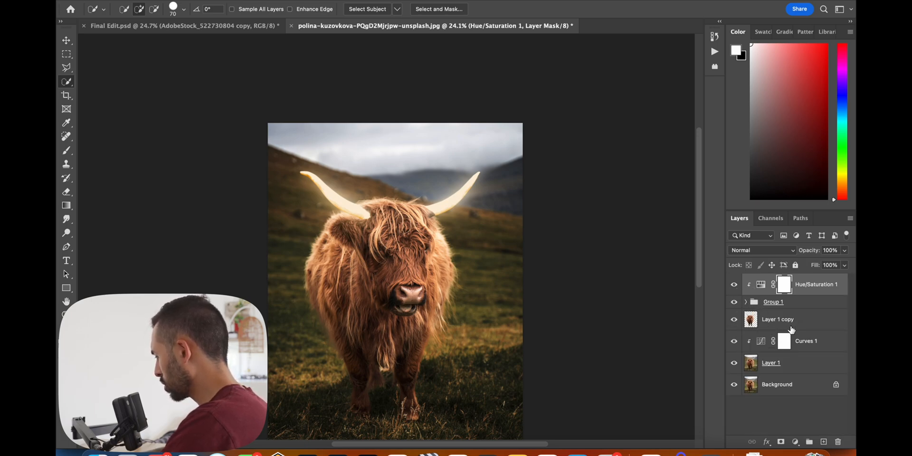
{"action": "left_click", "coordinate": [811, 326]}
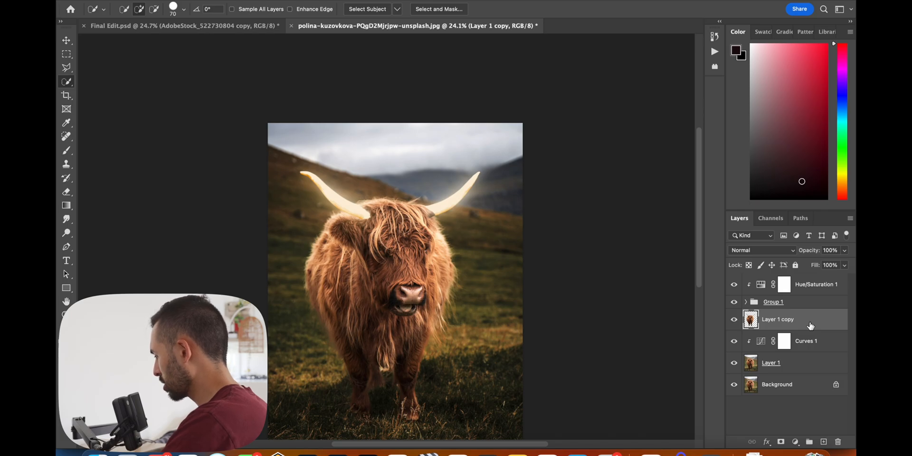
{"action": "left_click", "coordinate": [735, 321], "text": "alt"}
{"action": "left_click", "coordinate": [735, 321], "text": "alt"}
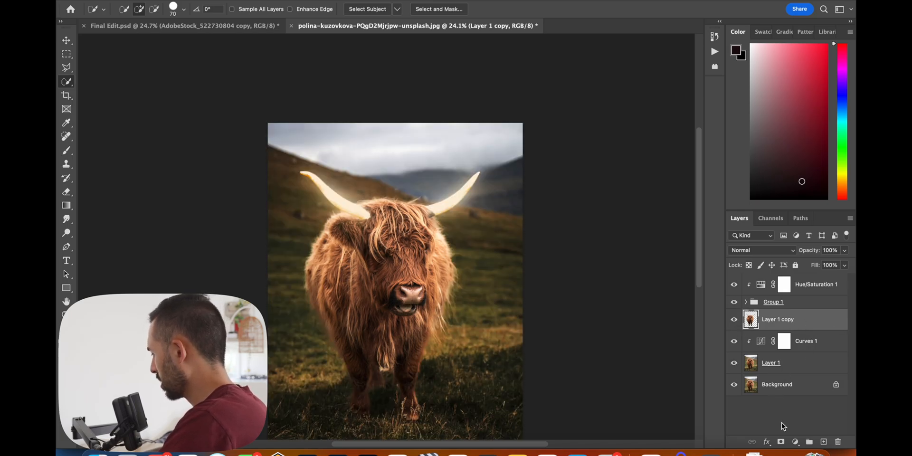
- Darken the cow with a Curves adjustment clipped to Layer 1 copy, lowering the RGB midpoint to input 136, output 82
{"action": "left_click", "coordinate": [796, 442]}
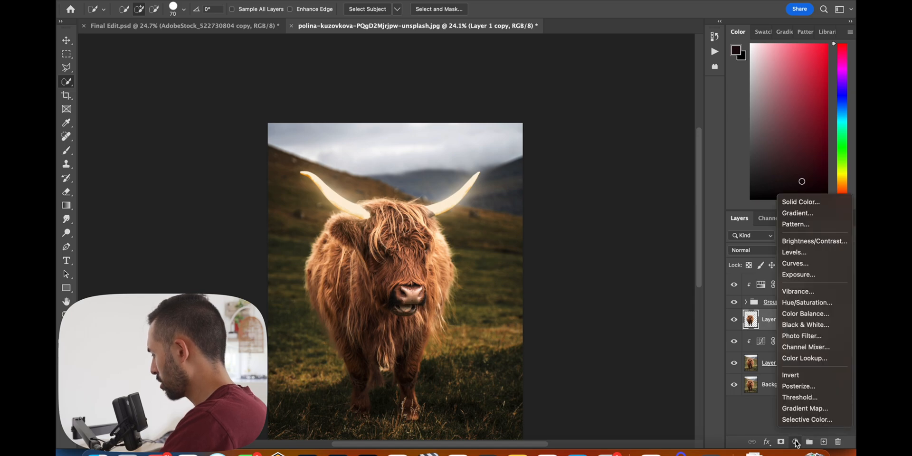
{"action": "left_click", "coordinate": [797, 265]}
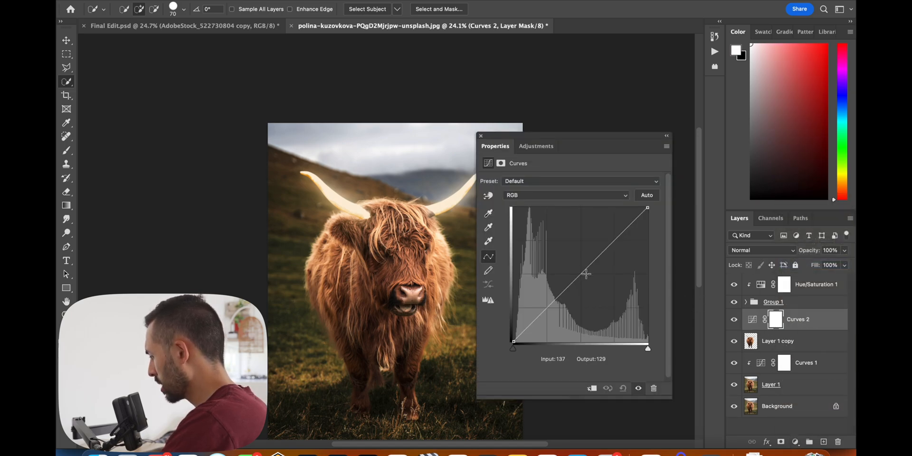
{"action": "left_click_drag", "start_coordinate": [581, 272], "coordinate": [585, 296]}
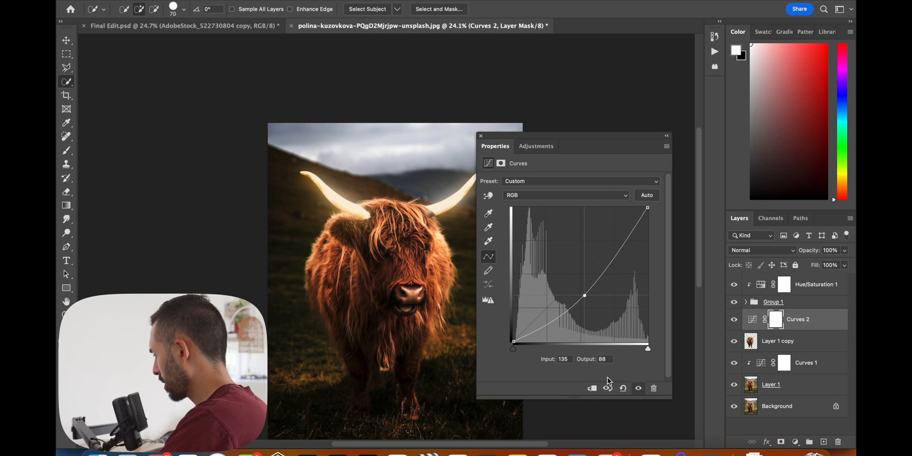
{"action": "left_click", "coordinate": [591, 391]}
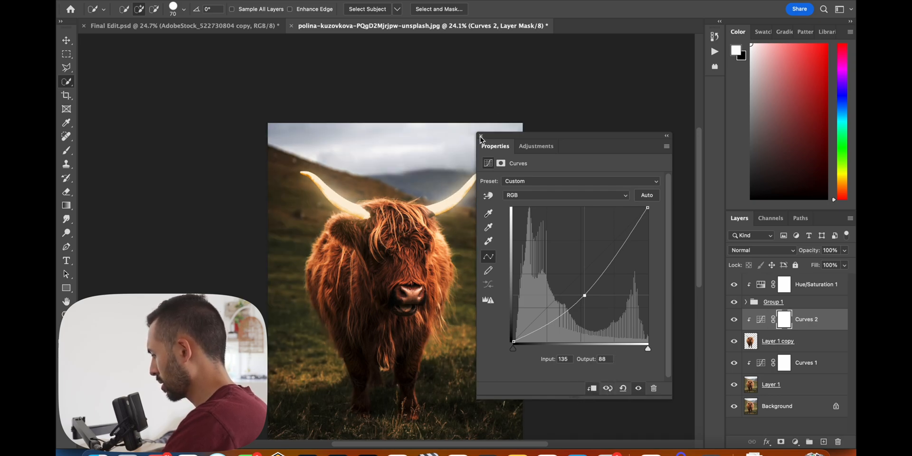
{"action": "left_click_drag", "start_coordinate": [587, 296], "coordinate": [589, 298]}
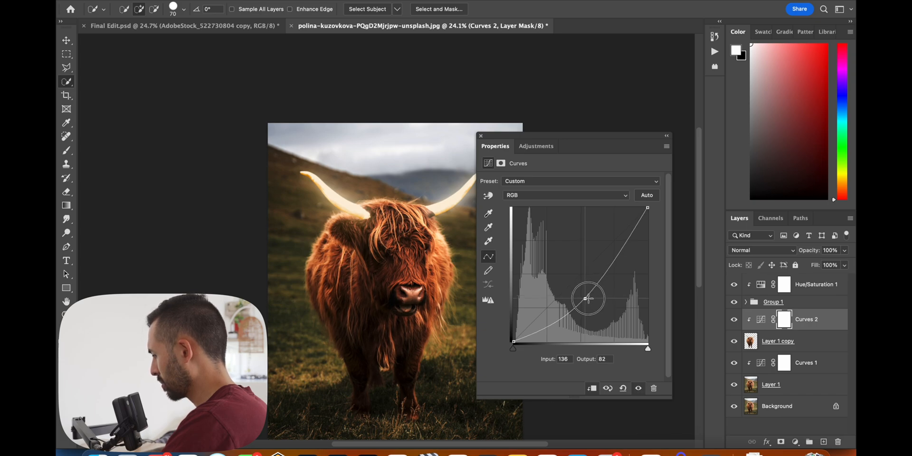
{"action": "left_click", "coordinate": [481, 136]}
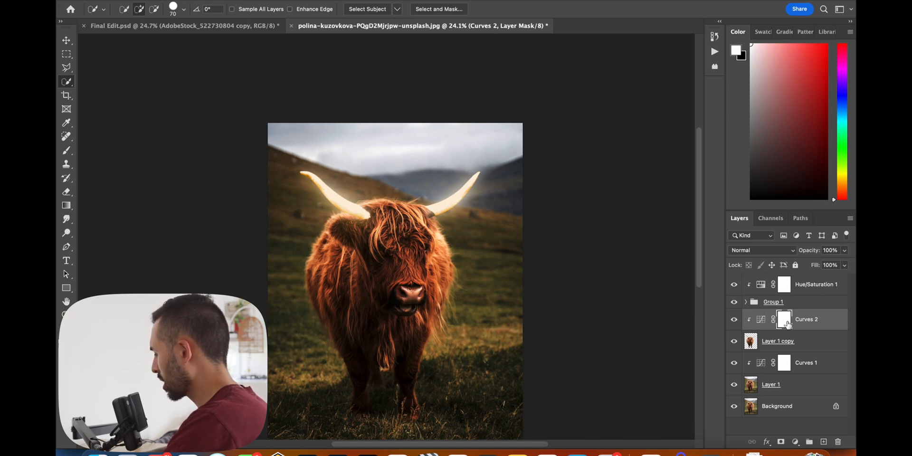
- Paint black over the cow's head and face on the Curves 2 mask with a 700 px brush at 10% flow, and compare the result
{"action": "key", "text": "b"}
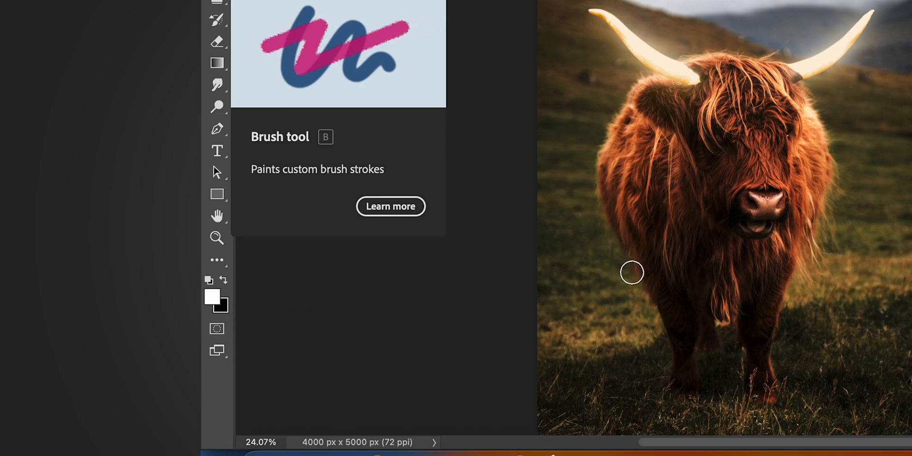
{"action": "key", "text": "x"}
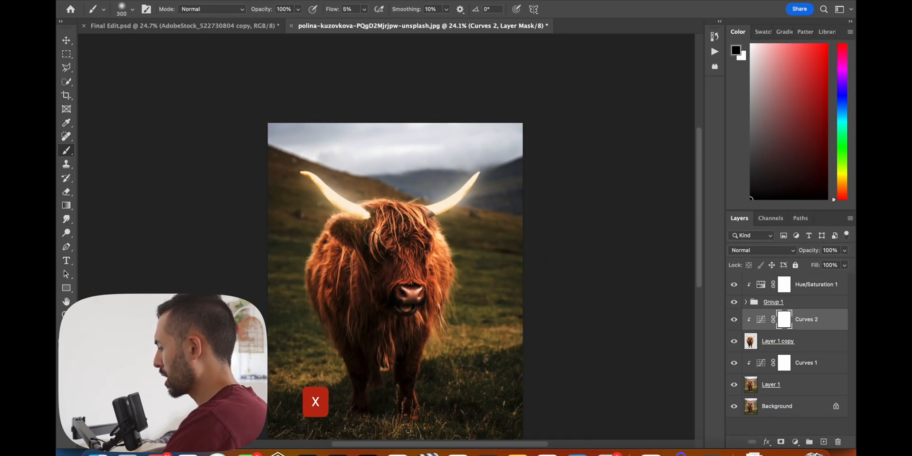
{"action": "key", "text": "bracketright"}
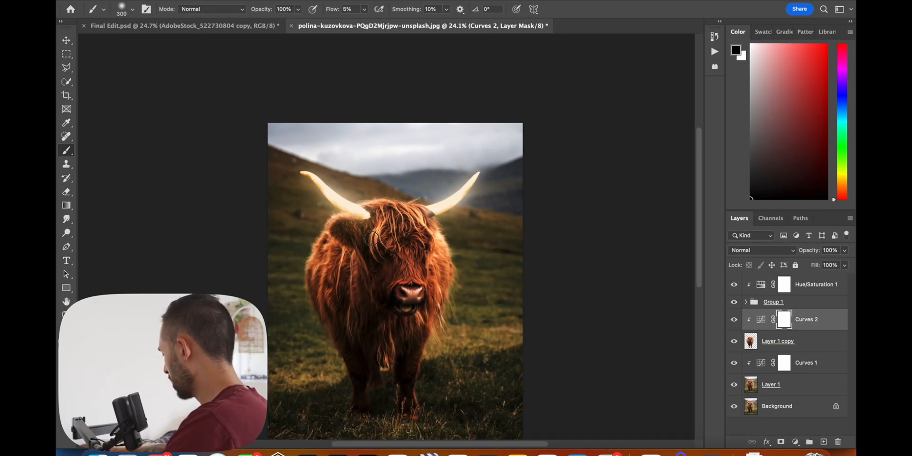
{"action": "key", "text": "bracketright"}
{"action": "key", "text": "bracketright"}
{"action": "key", "text": "bracketright"}
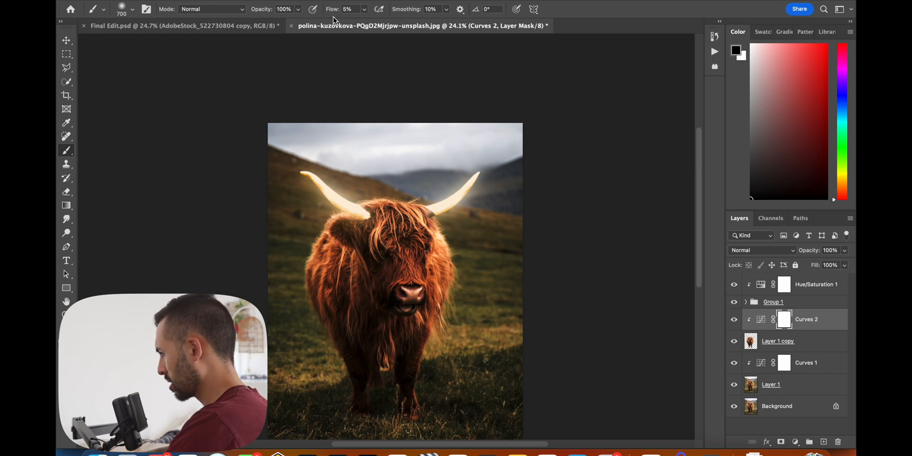
{"action": "left_click_drag", "start_coordinate": [333, 11], "coordinate": [337, 12]}
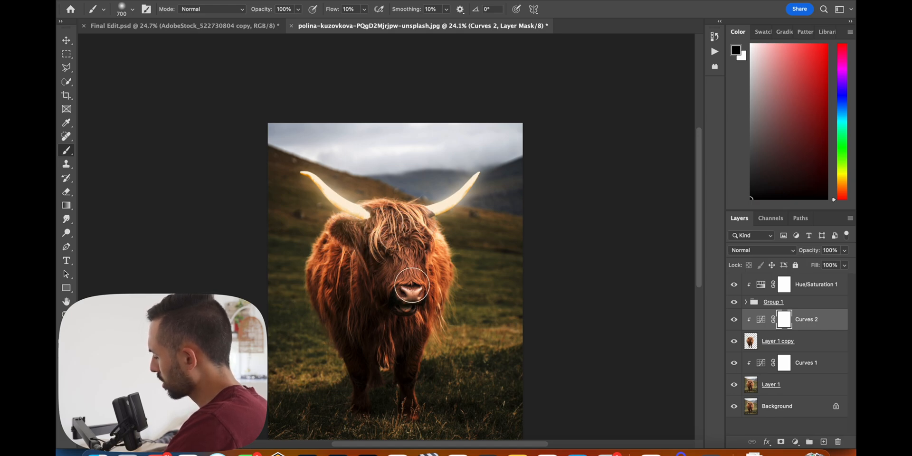
{"action": "mouse_move", "coordinate": [394, 298]}
{"action": "left_mouse_down"}
{"action": "mouse_move", "coordinate": [416, 267]}
{"action": "mouse_move", "coordinate": [413, 228]}
{"action": "left_mouse_up"}
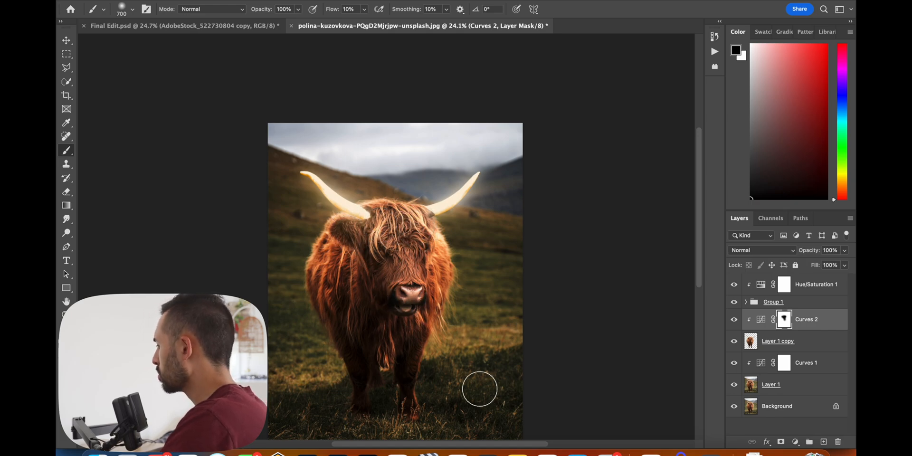
{"action": "left_click", "coordinate": [734, 321]}
{"action": "left_click", "coordinate": [735, 321]}
{"action": "left_click", "coordinate": [735, 321]}
{"action": "left_click", "coordinate": [735, 321]}
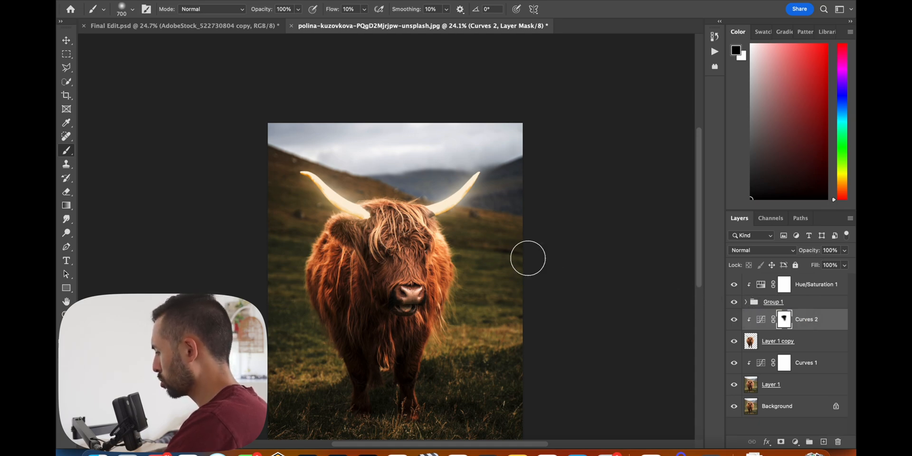
- Duplicate Hue/Saturation 1 to directly above Curves 2, clip the copy to the cow cutout, and invert its mask to black
{"action": "left_click", "coordinate": [762, 290]}
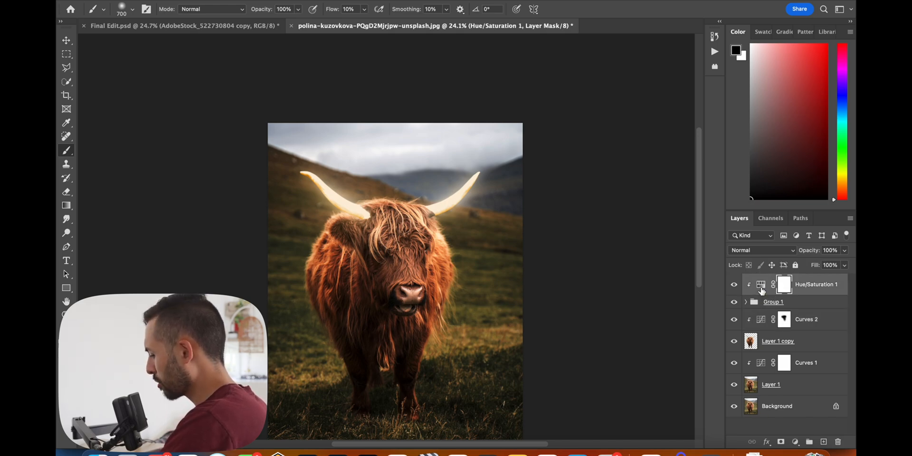
{"action": "key", "text": "super+j"}
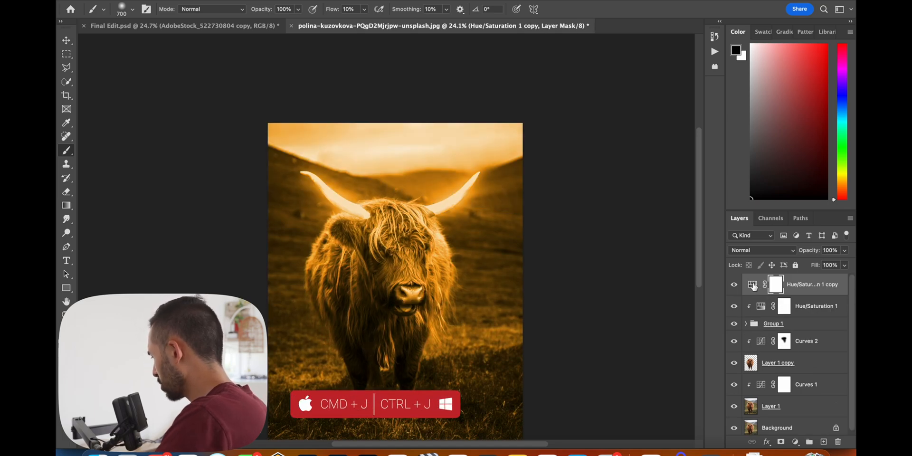
{"action": "left_click_drag", "start_coordinate": [754, 285], "coordinate": [761, 334]}
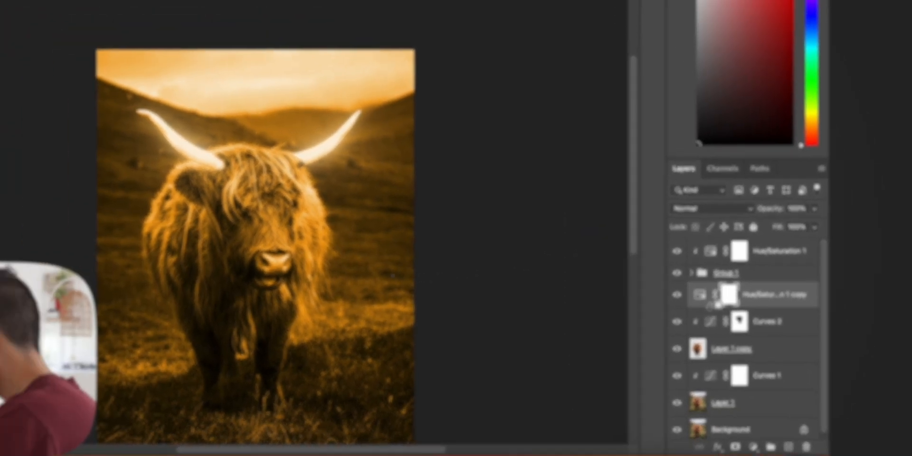
{"action": "left_click", "coordinate": [639, 274], "text": "alt"}
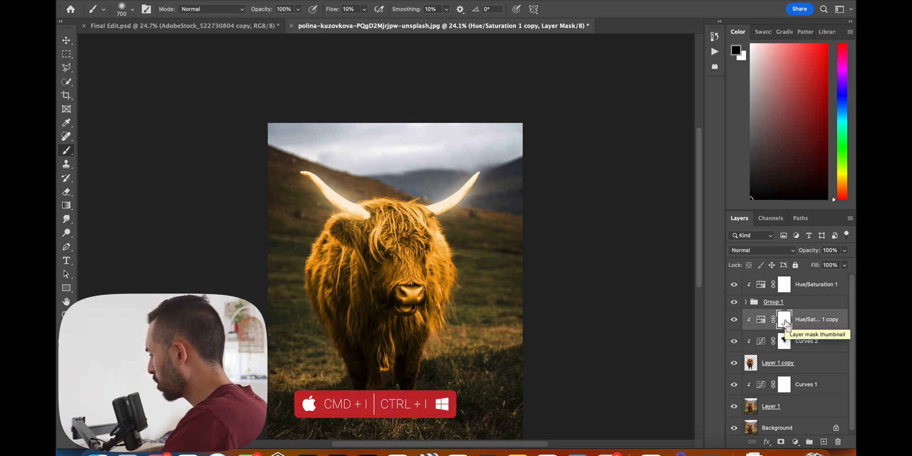
{"action": "key", "text": "cmd+i"}
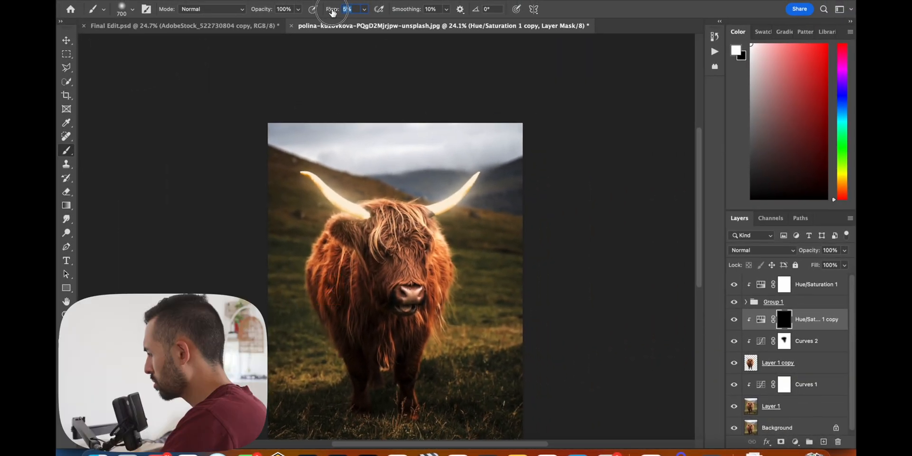
- Paint warm glow in white at 4% flow on the copy's mask across the head between the horns, and set the layer opacity to 54%
{"action": "left_click_drag", "start_coordinate": [334, 12], "coordinate": [332, 13]}
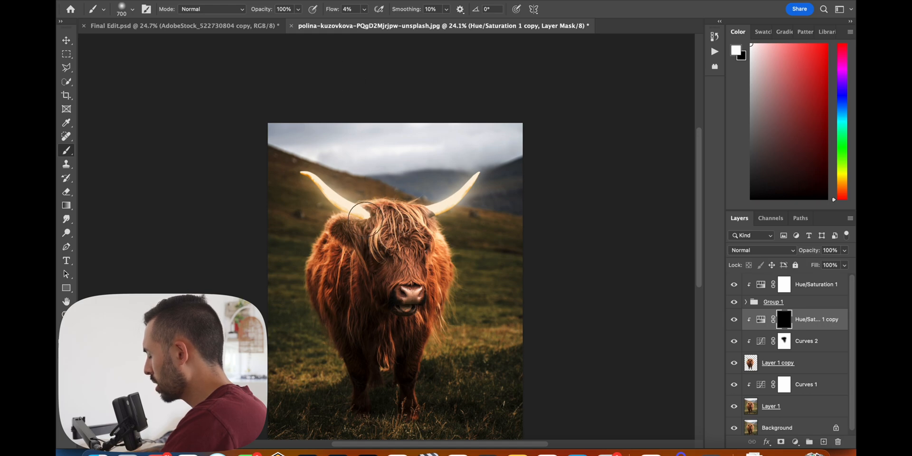
{"action": "scroll", "coordinate": [375, 223], "scroll_direction": "up", "scroll_amount": 1}
{"action": "mouse_move", "coordinate": [363, 213]}
{"action": "left_mouse_down"}
{"action": "mouse_move", "coordinate": [390, 218]}
{"action": "mouse_move", "coordinate": [359, 219]}
{"action": "mouse_move", "coordinate": [428, 213]}
{"action": "mouse_move", "coordinate": [413, 218]}
{"action": "mouse_move", "coordinate": [442, 230]}
{"action": "mouse_move", "coordinate": [377, 221]}
{"action": "mouse_move", "coordinate": [325, 243]}
{"action": "mouse_move", "coordinate": [344, 223]}
{"action": "mouse_move", "coordinate": [331, 245]}
{"action": "mouse_move", "coordinate": [363, 215]}
{"action": "mouse_move", "coordinate": [373, 218]}
{"action": "mouse_move", "coordinate": [375, 204]}
{"action": "mouse_move", "coordinate": [369, 209]}
{"action": "mouse_move", "coordinate": [426, 218]}
{"action": "mouse_move", "coordinate": [428, 208]}
{"action": "mouse_move", "coordinate": [446, 240]}
{"action": "mouse_move", "coordinate": [422, 214]}
{"action": "mouse_move", "coordinate": [361, 217]}
{"action": "mouse_move", "coordinate": [327, 238]}
{"action": "mouse_move", "coordinate": [324, 230]}
{"action": "mouse_move", "coordinate": [339, 222]}
{"action": "mouse_move", "coordinate": [321, 243]}
{"action": "mouse_move", "coordinate": [405, 238]}
{"action": "mouse_move", "coordinate": [430, 247]}
{"action": "mouse_move", "coordinate": [380, 203]}
{"action": "left_mouse_up"}
{"action": "key", "text": "bracketleft"}
{"action": "key", "text": "bracketleft"}
{"action": "left_click_drag", "start_coordinate": [815, 251], "coordinate": [791, 255]}
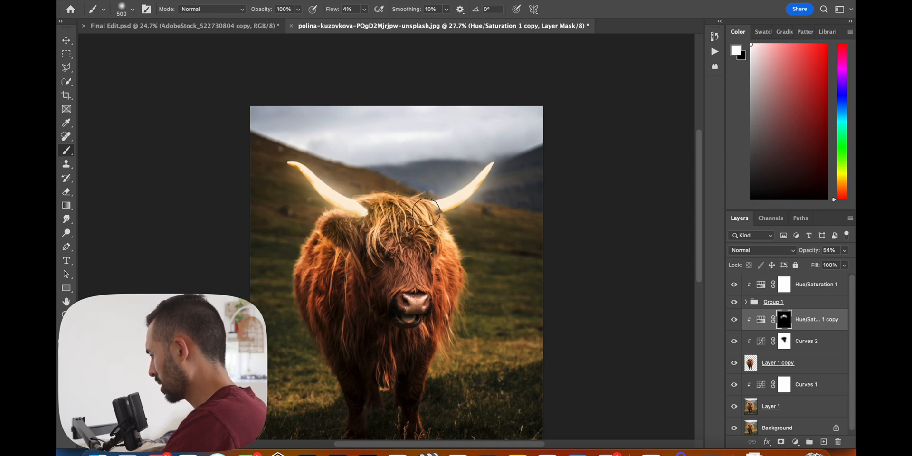
{"action": "scroll", "coordinate": [427, 212], "scroll_direction": "down", "scroll_amount": 3}
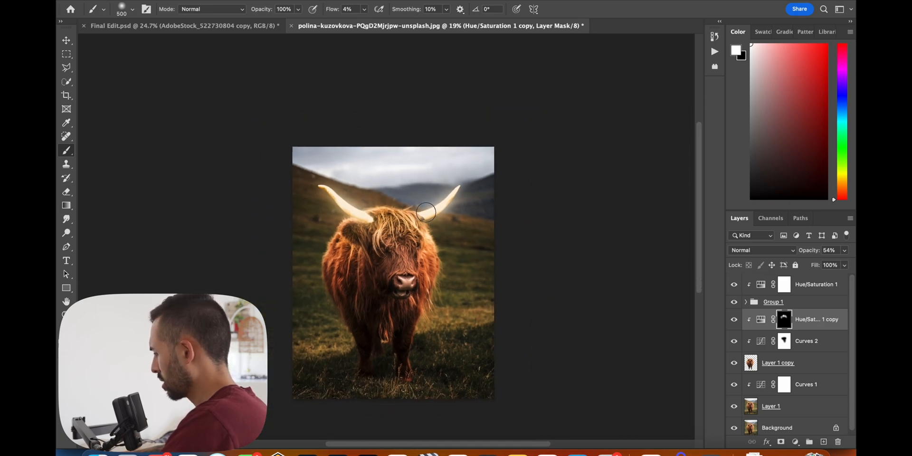
{"action": "scroll", "coordinate": [427, 213], "scroll_direction": "down", "scroll_amount": 2}
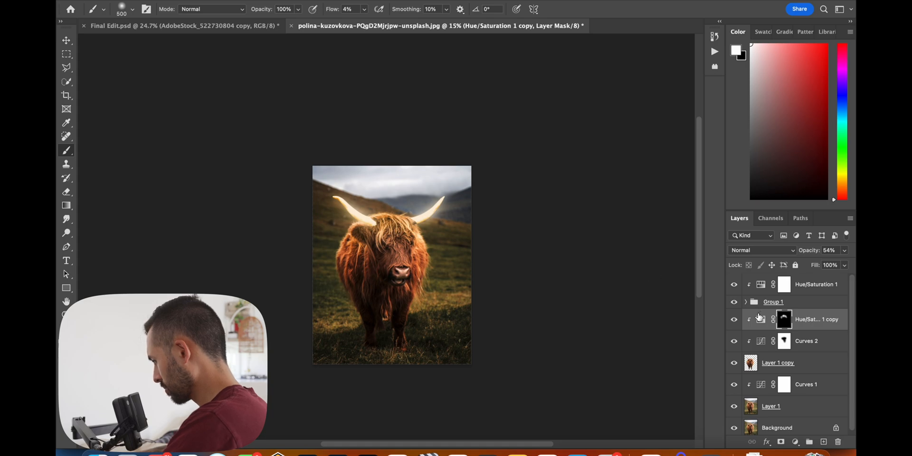
{"action": "scroll", "coordinate": [528, 248], "scroll_direction": "up", "scroll_amount": 2}
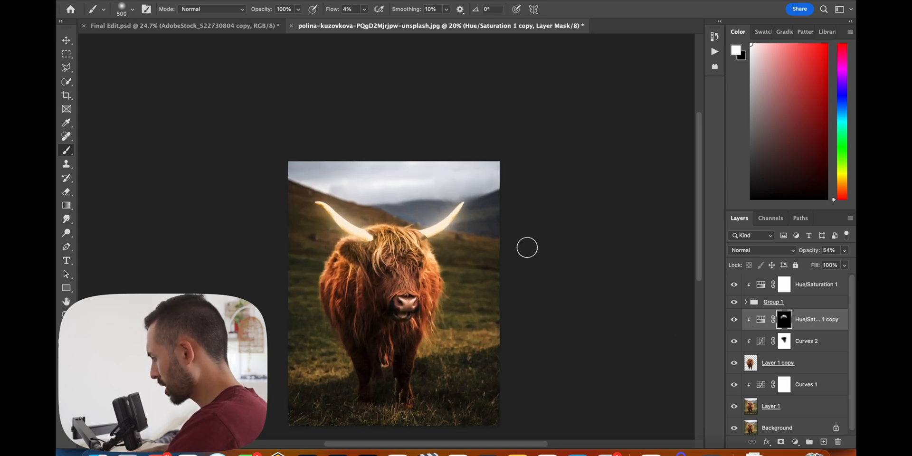
{"action": "scroll", "coordinate": [528, 248], "scroll_direction": "down", "scroll_amount": 1}
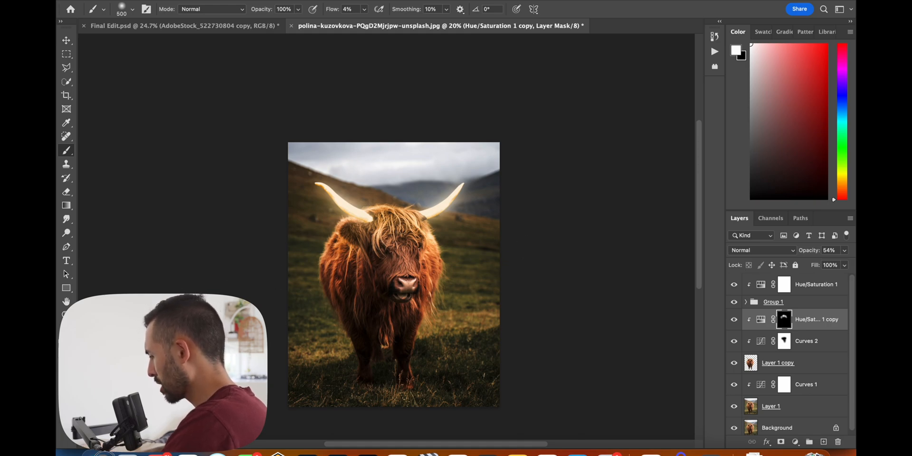
- Place AdobeStock_522730804.jpeg from the Glow Effect folder in Finder above Hue/Saturation 1, positioned over the left horn
{"action": "left_click", "coordinate": [104, 454]}
{"action": "left_click", "coordinate": [498, 244]}
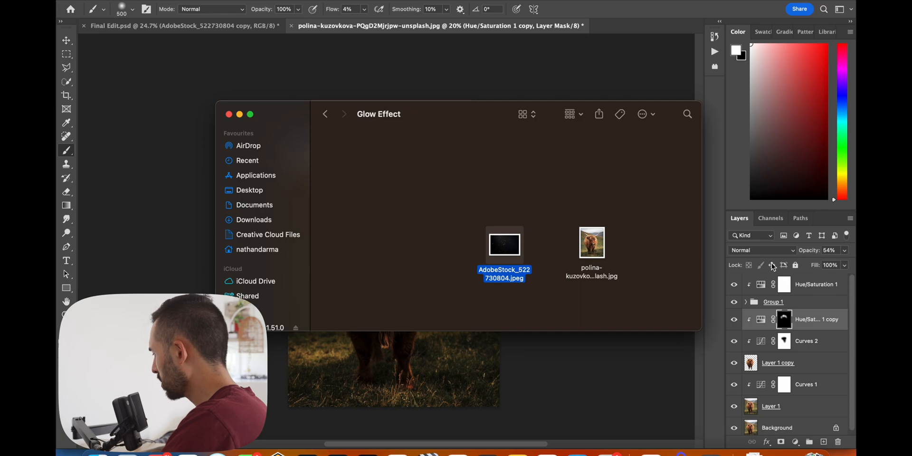
{"action": "left_click", "coordinate": [810, 290]}
{"action": "left_click", "coordinate": [810, 286]}
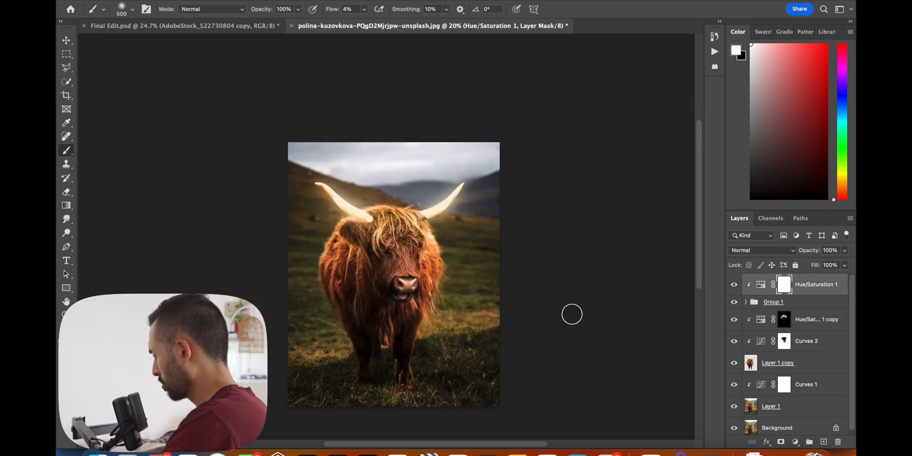
{"action": "left_click", "coordinate": [100, 454]}
{"action": "left_click_drag", "start_coordinate": [513, 259], "coordinate": [164, 206]}
{"action": "left_click_drag", "start_coordinate": [392, 283], "coordinate": [346, 207]}
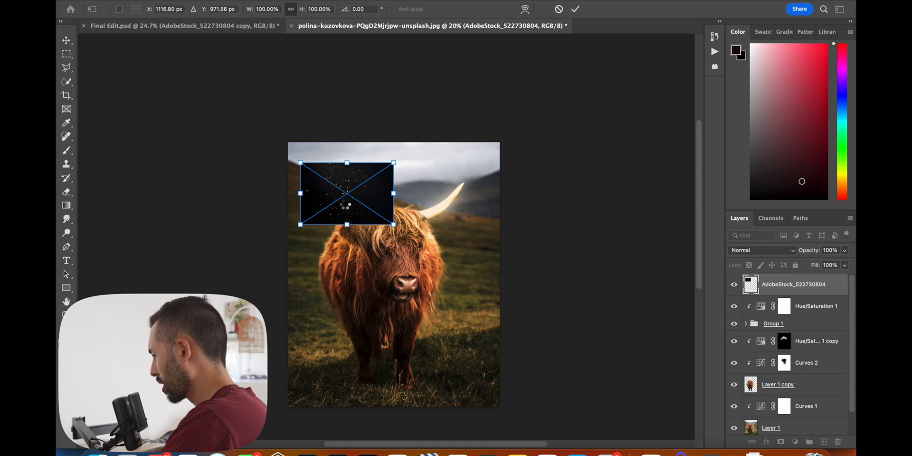
{"action": "key", "text": "Return"}
{"action": "key", "text": "b"}
- Set the particle image's blend mode to Screen and shift it slightly down and outward around the left horn
{"action": "scroll", "coordinate": [345, 204], "scroll_direction": "up", "scroll_amount": 2}
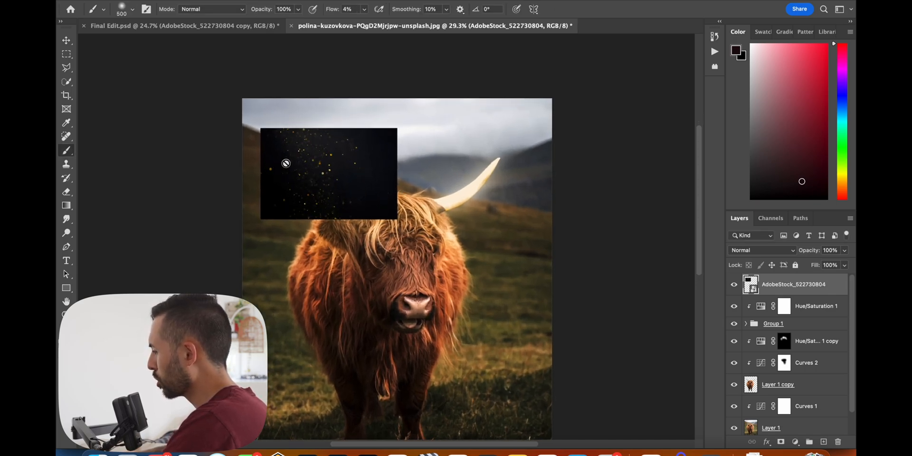
{"action": "left_click", "coordinate": [759, 252]}
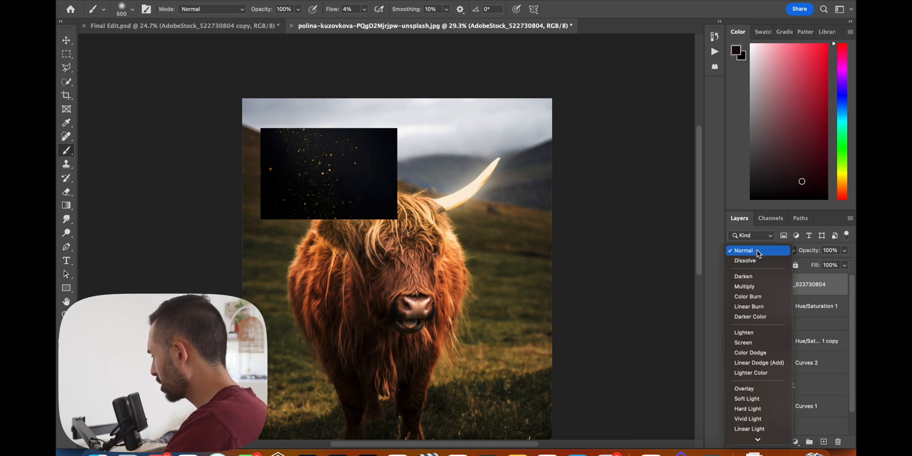
{"action": "left_click", "coordinate": [757, 345]}
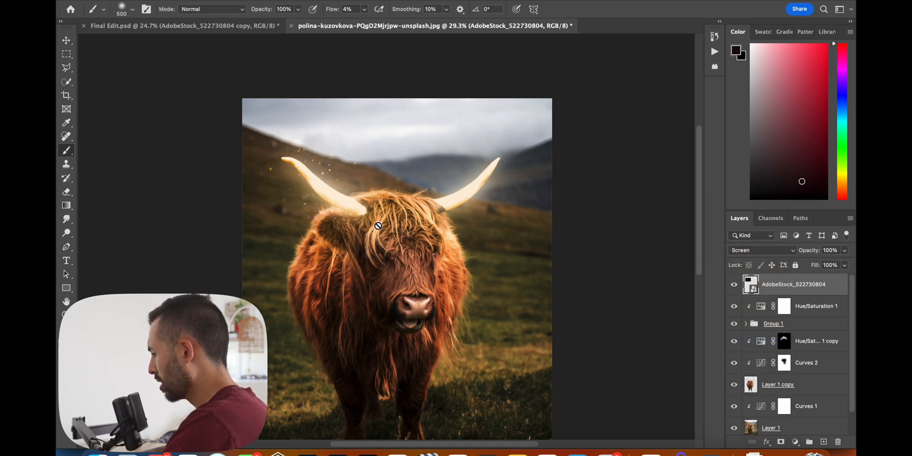
{"action": "key", "text": "super+t"}
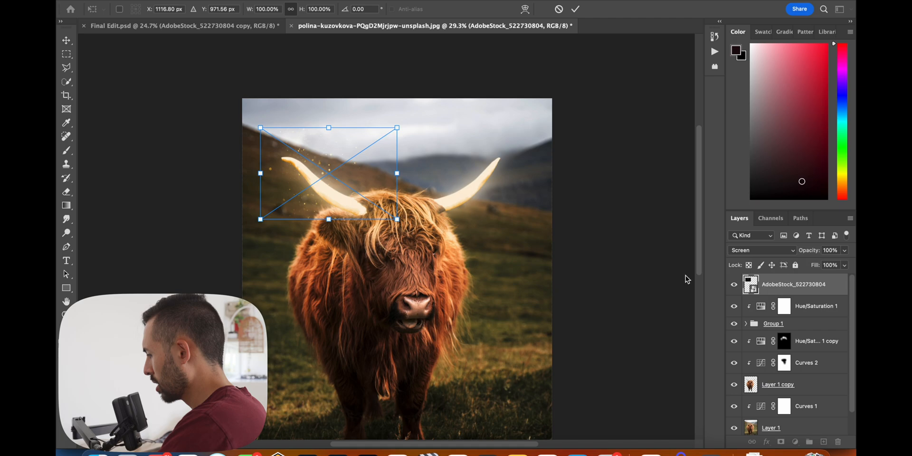
{"action": "left_click_drag", "start_coordinate": [329, 176], "coordinate": [315, 186]}
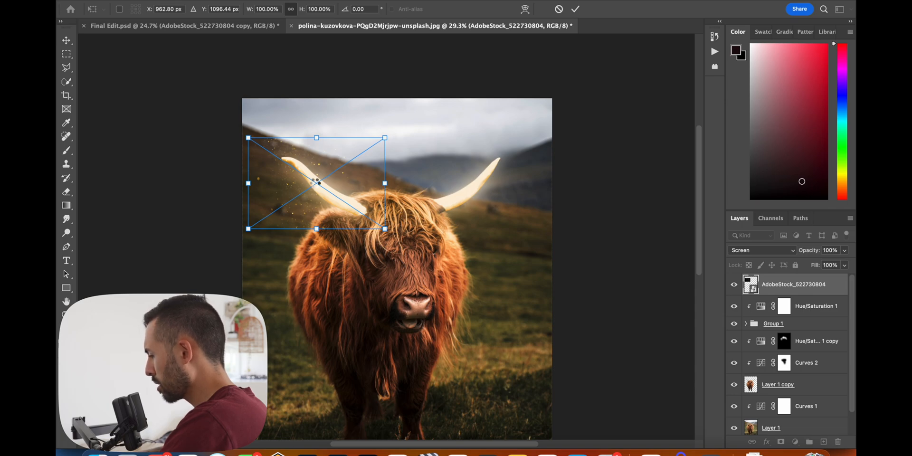
{"action": "scroll", "coordinate": [315, 182], "scroll_direction": "right", "scroll_amount": 3}
{"action": "scroll", "coordinate": [316, 183], "scroll_direction": "up", "scroll_amount": 2}
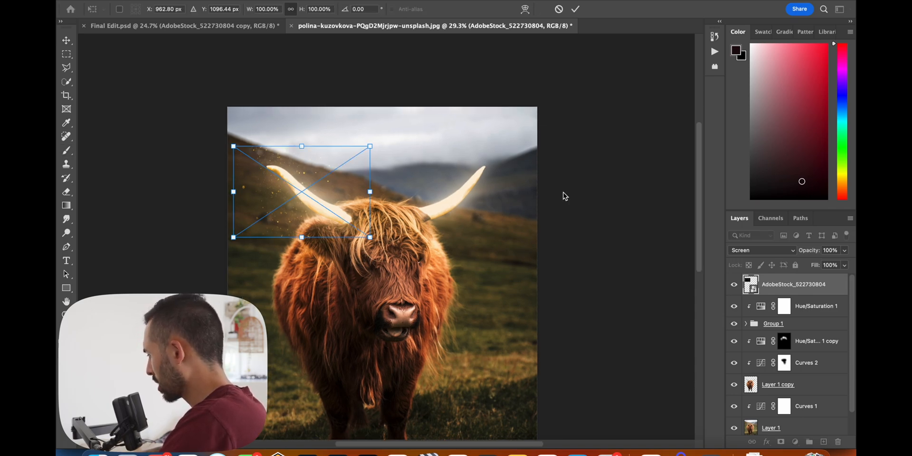
{"action": "key", "text": "Return"}
{"action": "key", "text": "b"}
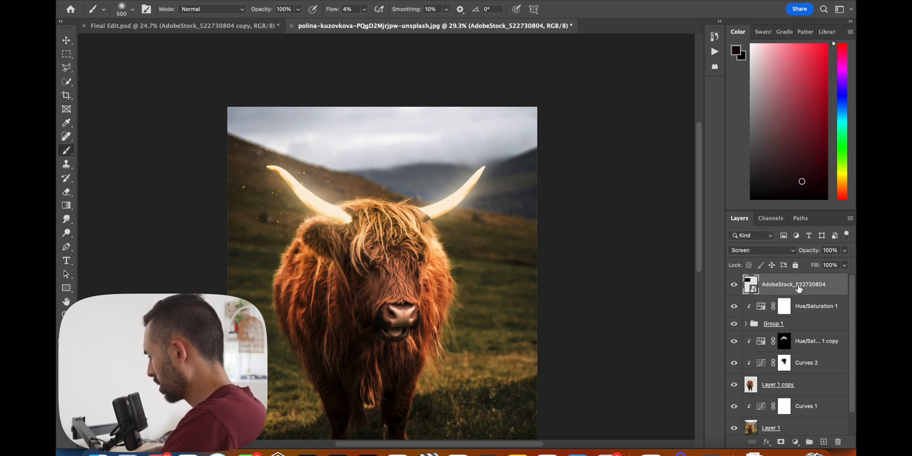
- Duplicate the particle layer, flip the copy horizontally, and position it over the right horn
{"action": "key", "text": "super+j"}
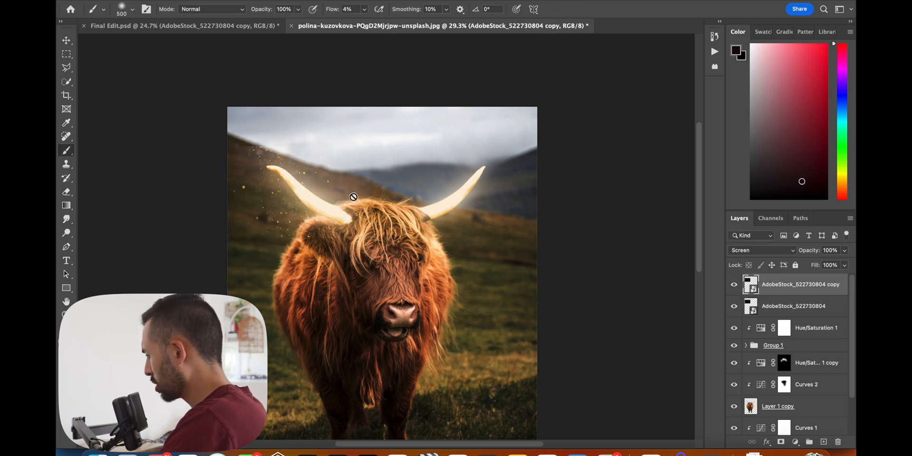
{"action": "key", "text": "super+t"}
{"action": "left_click_drag", "start_coordinate": [306, 198], "coordinate": [455, 200]}
{"action": "right_click", "coordinate": [397, 195]}
{"action": "left_click", "coordinate": [427, 427]}
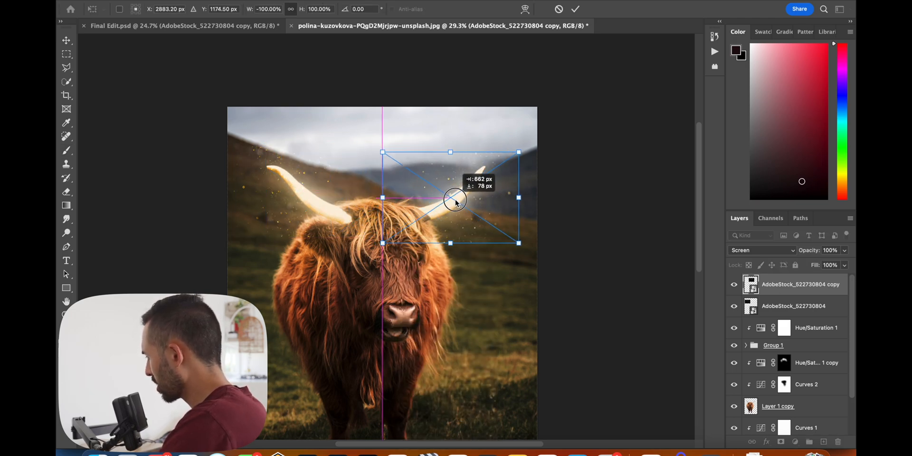
{"action": "key", "text": "Return"}
{"action": "key", "text": "b"}
- Compare the finished edit with the original photo by isolating the Background layer, and examine the particles around the horns
{"action": "scroll", "coordinate": [455, 200], "scroll_direction": "down", "scroll_amount": 3}
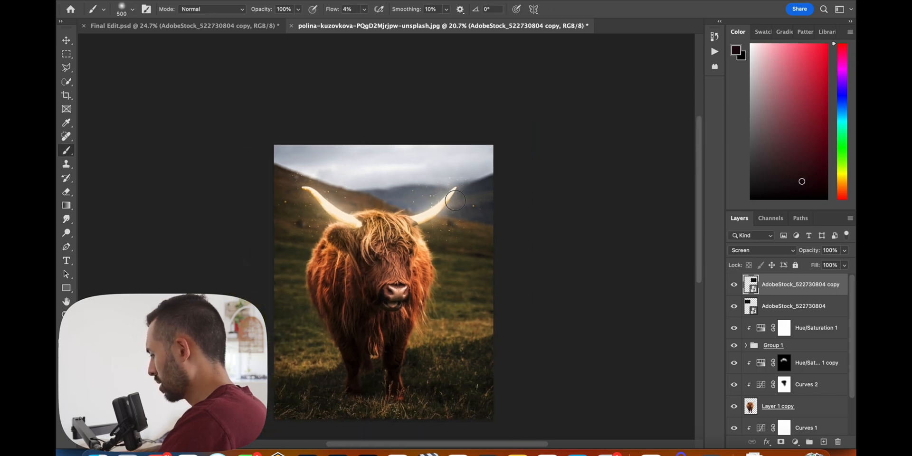
{"action": "scroll", "coordinate": [797, 412], "scroll_direction": "down", "scroll_amount": 2}
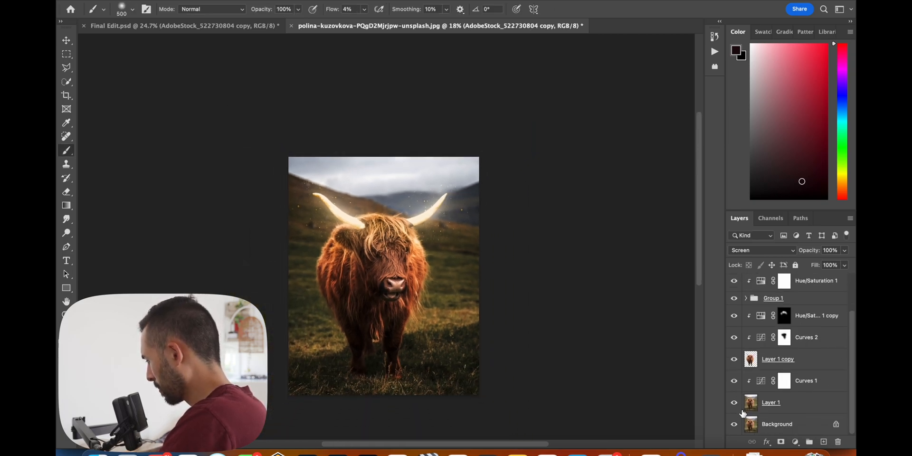
{"action": "left_click", "coordinate": [734, 424], "text": "alt"}
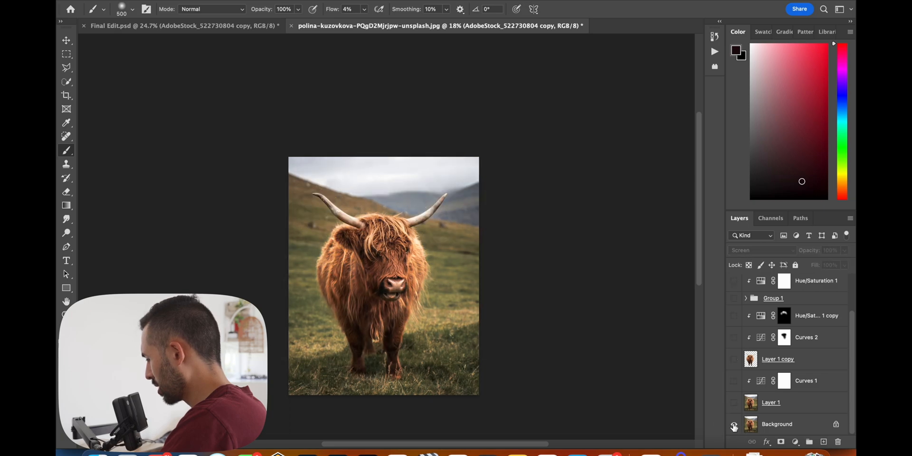
{"action": "left_click", "coordinate": [735, 425], "text": "alt"}
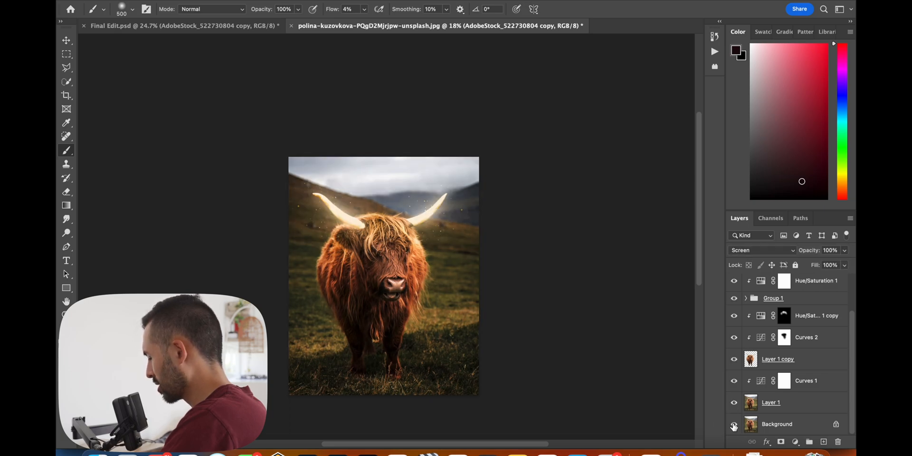
{"action": "left_click", "coordinate": [734, 424], "text": "alt"}
{"action": "left_click", "coordinate": [734, 424], "text": "alt"}
{"action": "scroll", "coordinate": [313, 227], "scroll_direction": "up", "scroll_amount": 3}
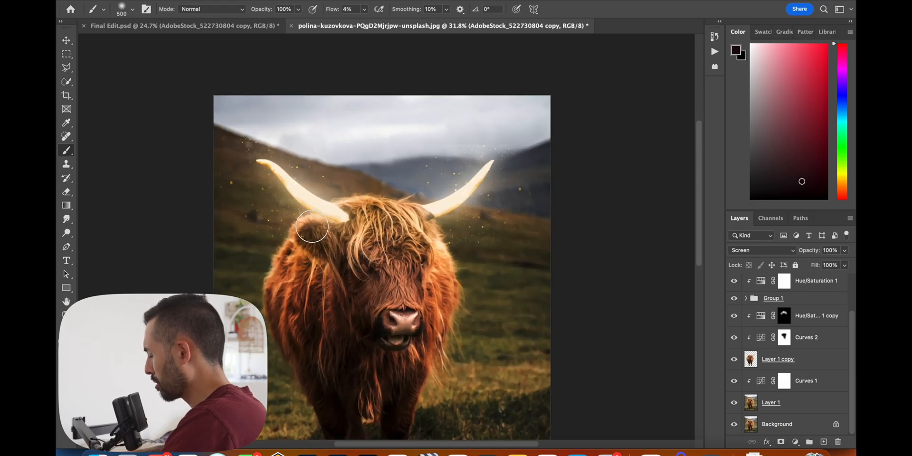
- Select both horns on Layer 1 copy with Quick Selection, copy them to a new layer, and put that layer in a group
{"action": "scroll", "coordinate": [311, 226], "scroll_direction": "up", "scroll_amount": 3}
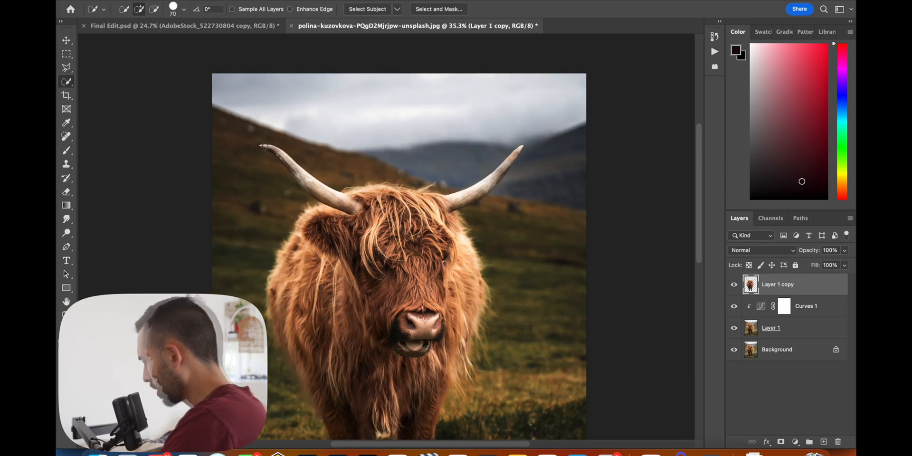
{"action": "mouse_move", "coordinate": [260, 145]}
{"action": "left_mouse_down"}
{"action": "mouse_move", "coordinate": [351, 209]}
{"action": "mouse_move", "coordinate": [285, 156]}
{"action": "mouse_move", "coordinate": [352, 209]}
{"action": "mouse_move", "coordinate": [291, 168]}
{"action": "left_mouse_up"}
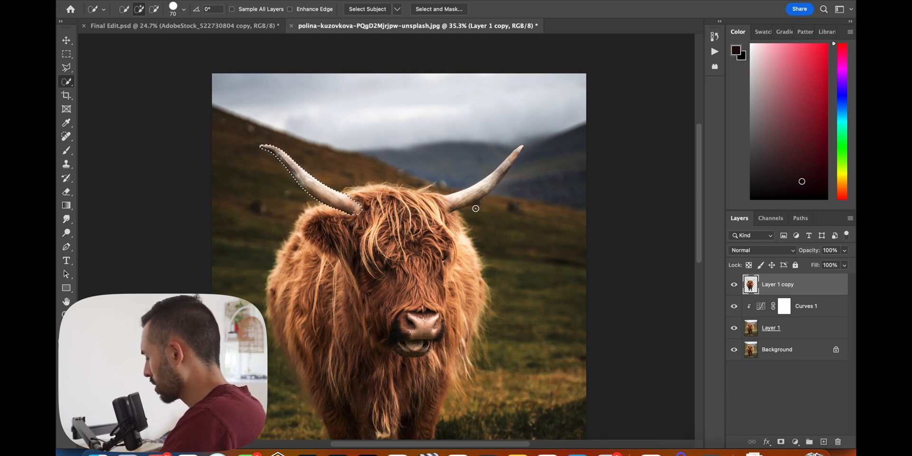
{"action": "left_click_drag", "start_coordinate": [464, 200], "coordinate": [520, 149]}
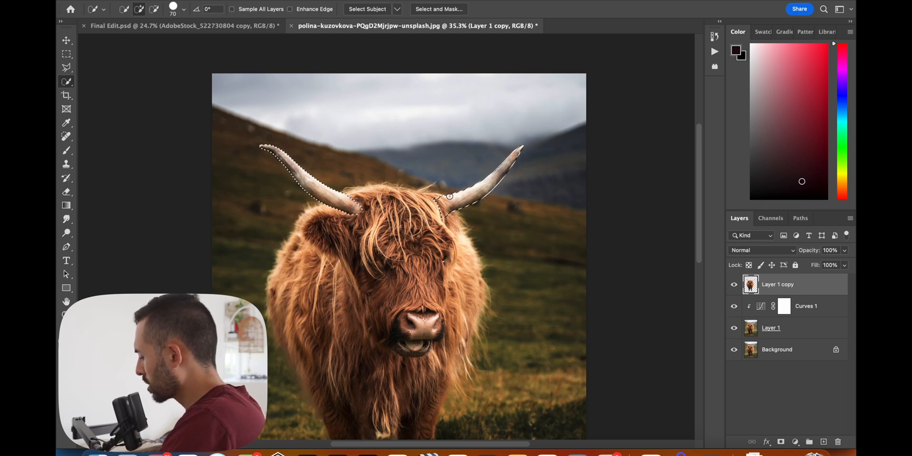
{"action": "key", "text": "ctrl+j"}
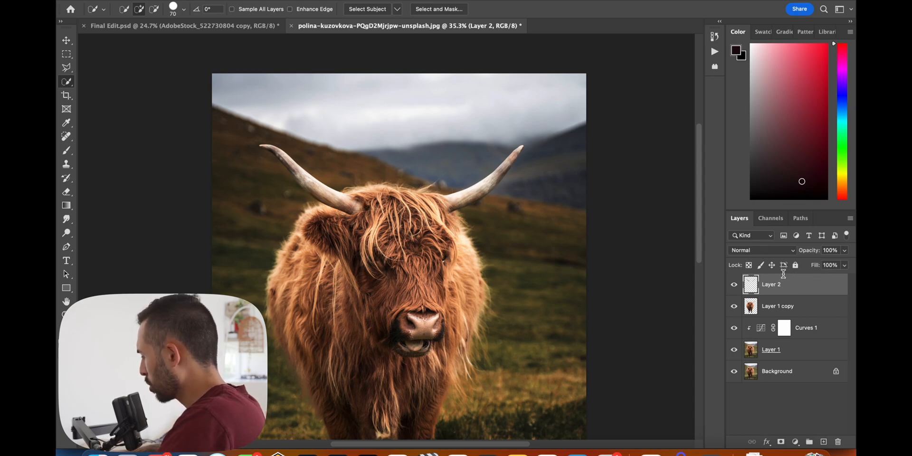
{"action": "key", "text": "ctrl+g"}
{"action": "left_click", "coordinate": [819, 304]}
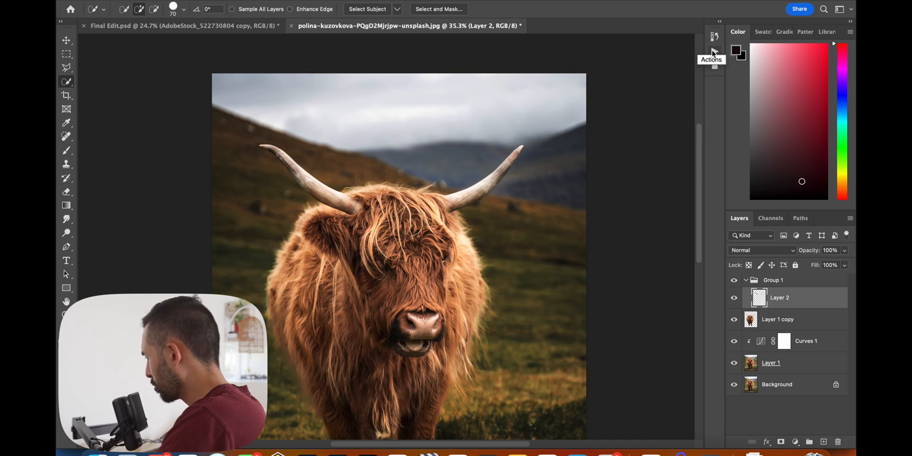
- Run the Glow Effect action from the Darma Actions set on the horns layer inside the group
{"action": "left_click", "coordinate": [715, 52]}
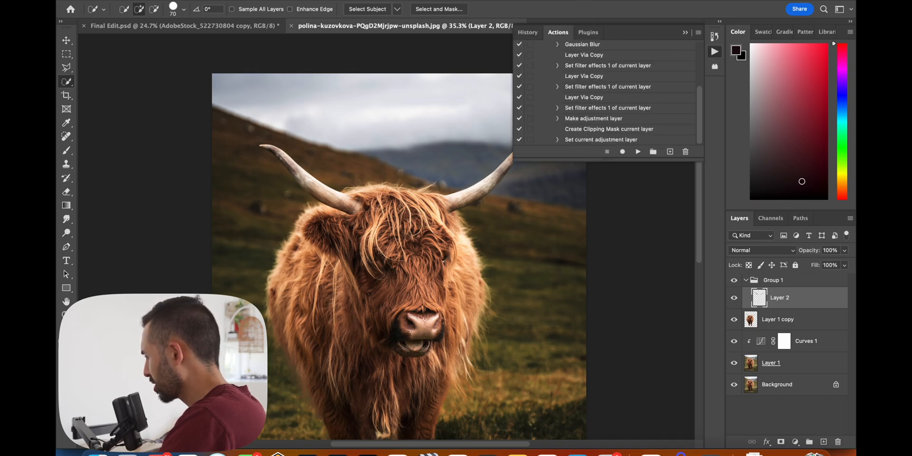
{"action": "left_click", "coordinate": [520, 1]}
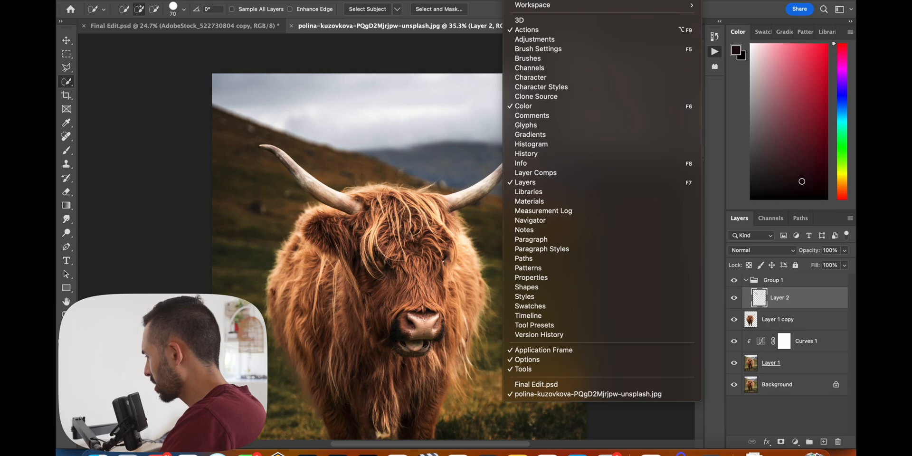
{"action": "left_click", "coordinate": [527, 29]}
{"action": "scroll", "coordinate": [595, 100], "scroll_direction": "up", "scroll_amount": 5}
{"action": "left_click", "coordinate": [549, 69]}
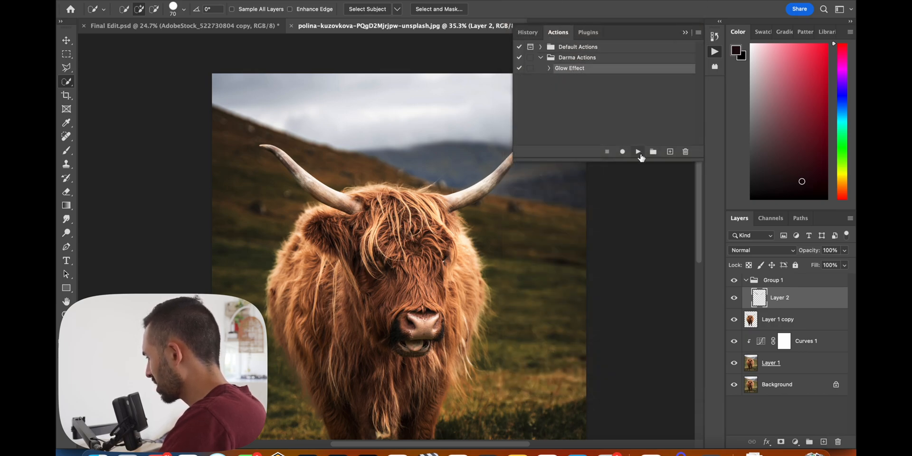
{"action": "left_click", "coordinate": [637, 151]}
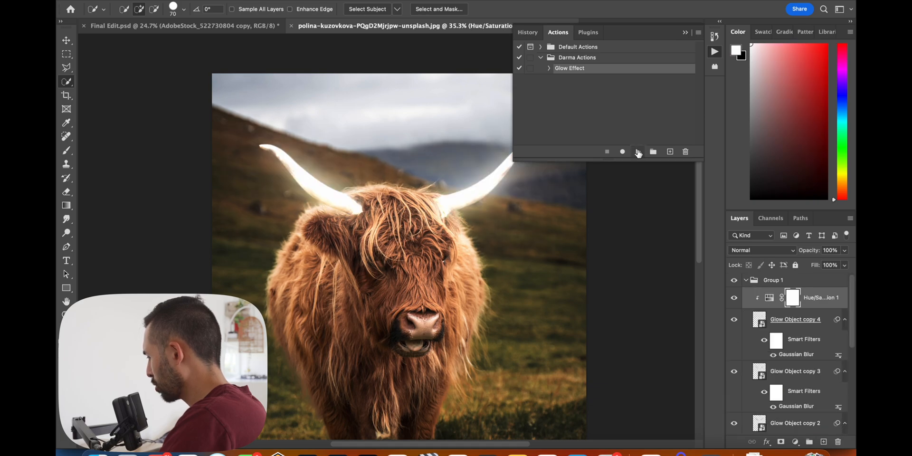
- Move the Hue/Saturation adjustment layer out of and above Group 1, and clip it to the group
{"action": "scroll", "coordinate": [783, 330], "scroll_direction": "down", "scroll_amount": 1}
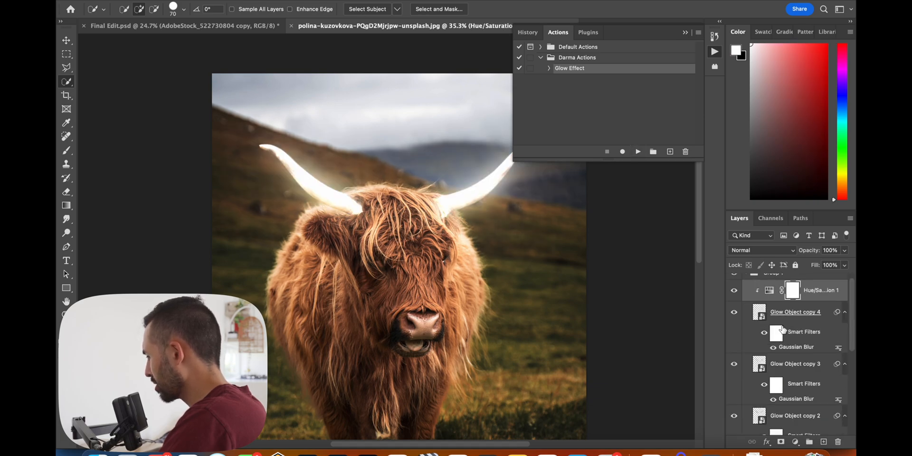
{"action": "scroll", "coordinate": [798, 328], "scroll_direction": "up", "scroll_amount": 1}
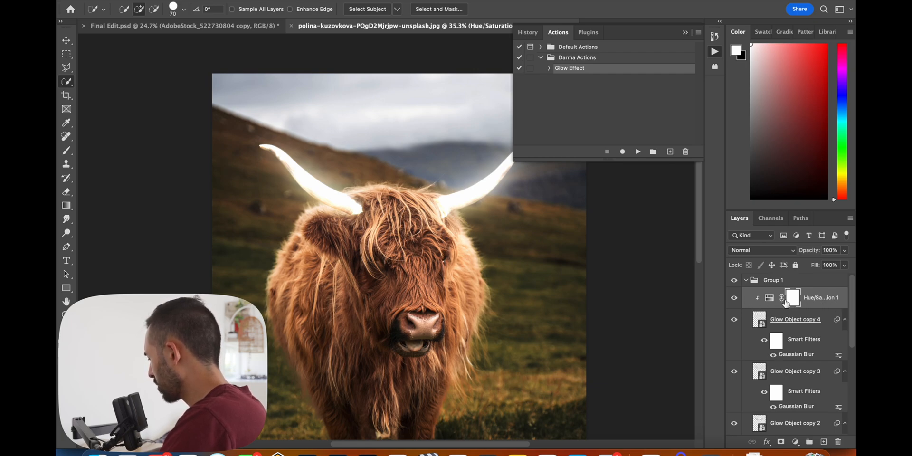
{"action": "left_click_drag", "start_coordinate": [810, 305], "coordinate": [809, 278]}
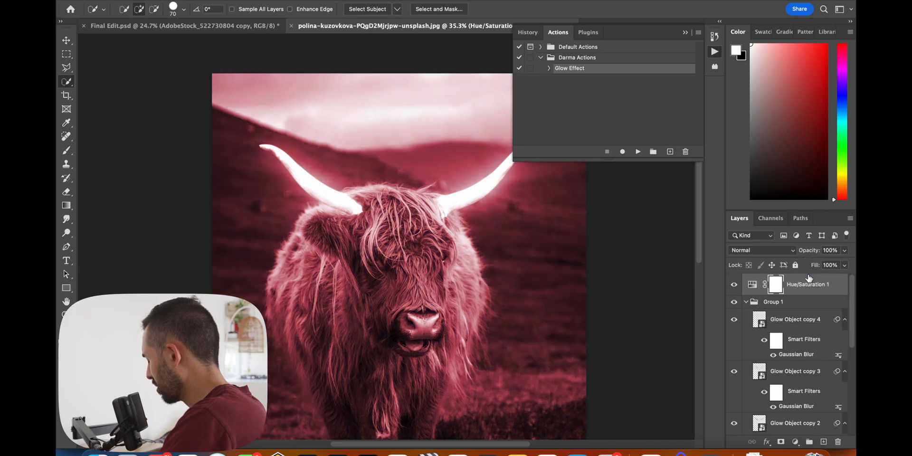
{"action": "left_click", "coordinate": [759, 292], "text": "alt"}
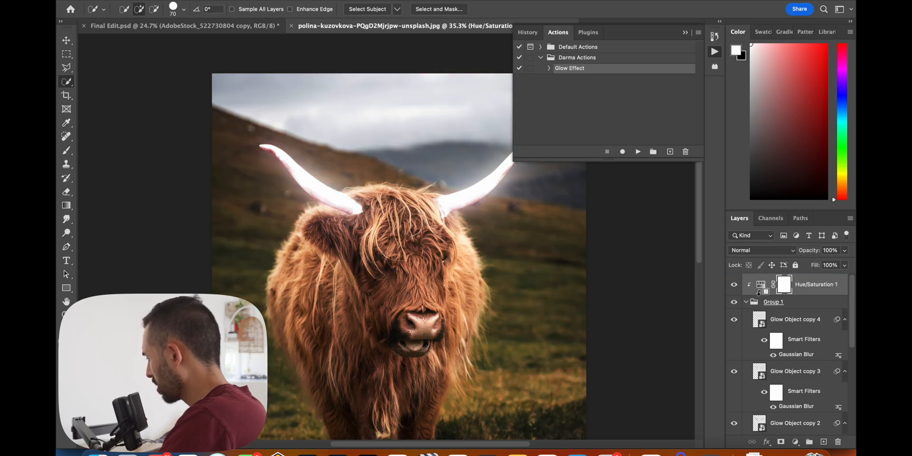
- Set the Hue of the clipped Hue/Saturation adjustment to 234 for a blue horn glow, and close the open panels
{"action": "double_click", "coordinate": [761, 286]}
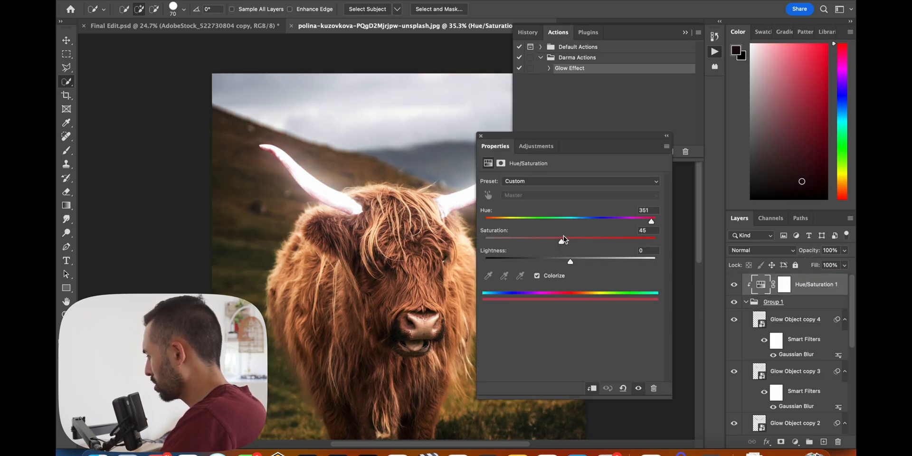
{"action": "left_click_drag", "start_coordinate": [651, 222], "coordinate": [596, 221]}
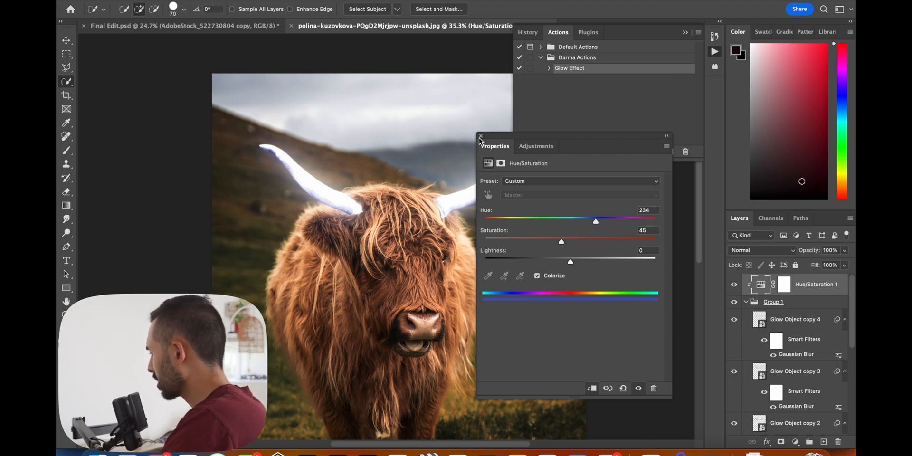
{"action": "left_click", "coordinate": [480, 136]}
{"action": "left_click", "coordinate": [685, 34]}
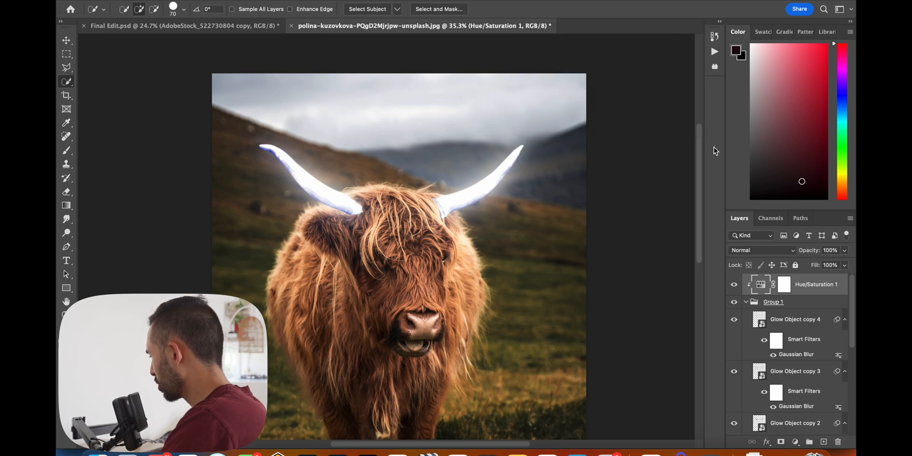